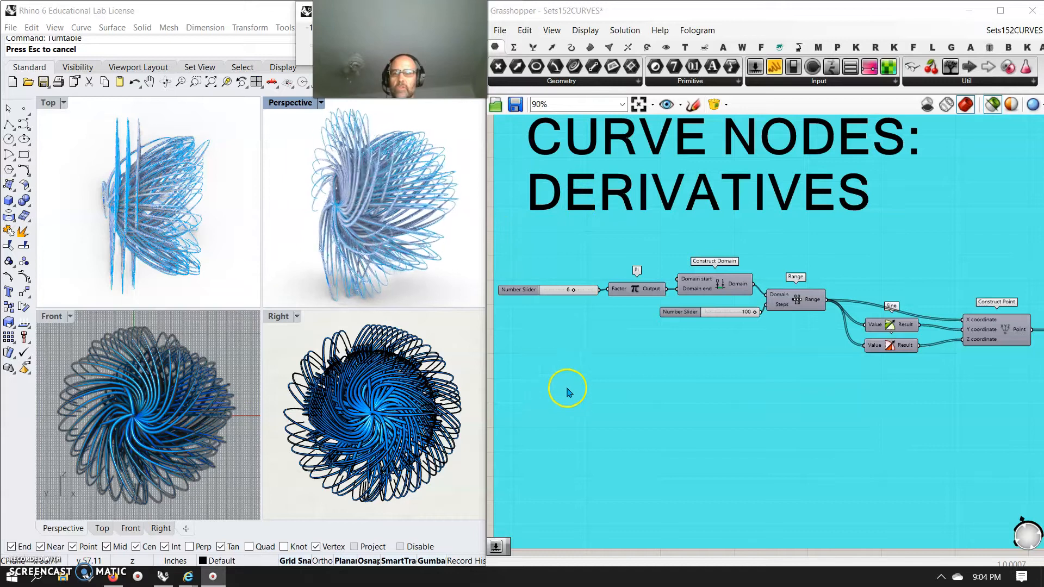
- End the turntable rotation of the view and hide all of the yarn-like polysurfaces in the Rhino model
left_click(600, 425)
left_click_drag(435, 33, 248, 33)
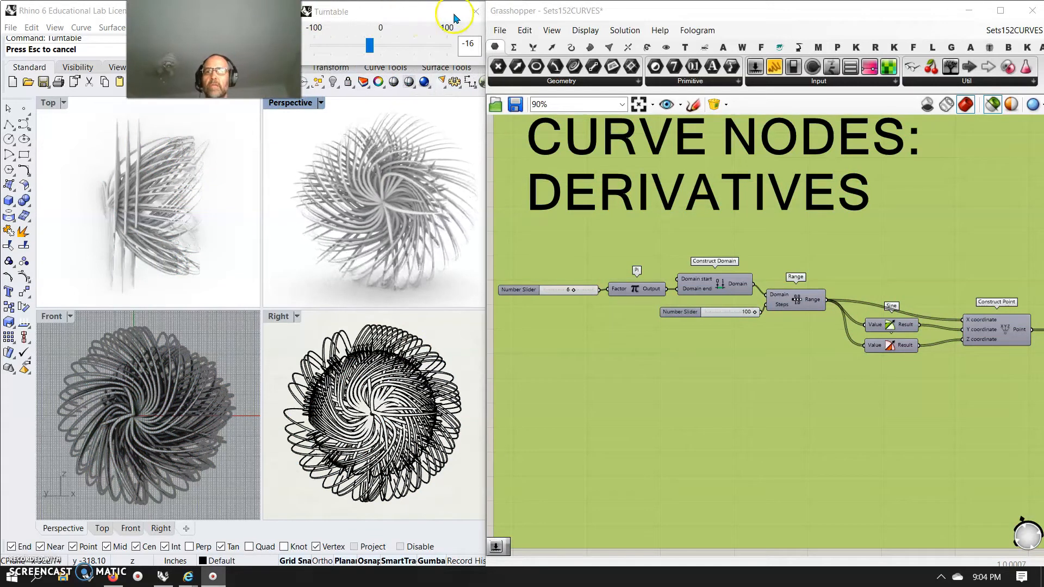
left_click(476, 11)
left_click_drag(292, 144, 290, 142)
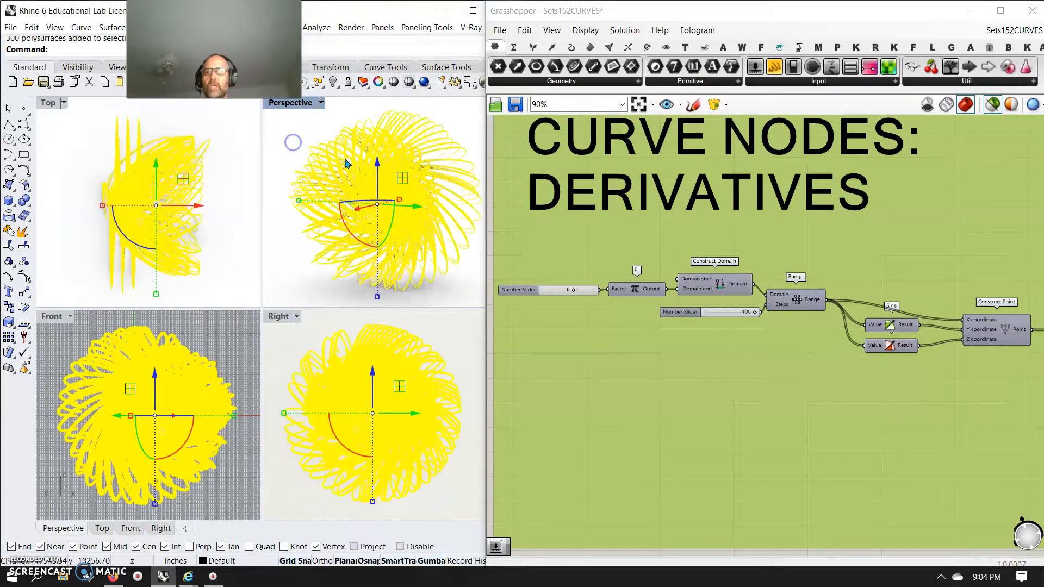
left_click(70, 65)
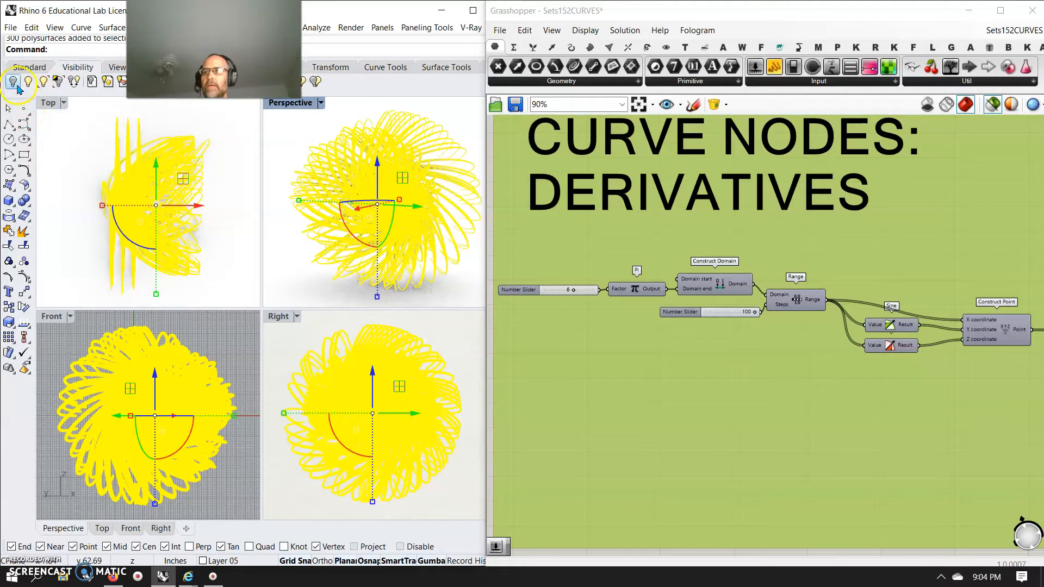
left_click(13, 82)
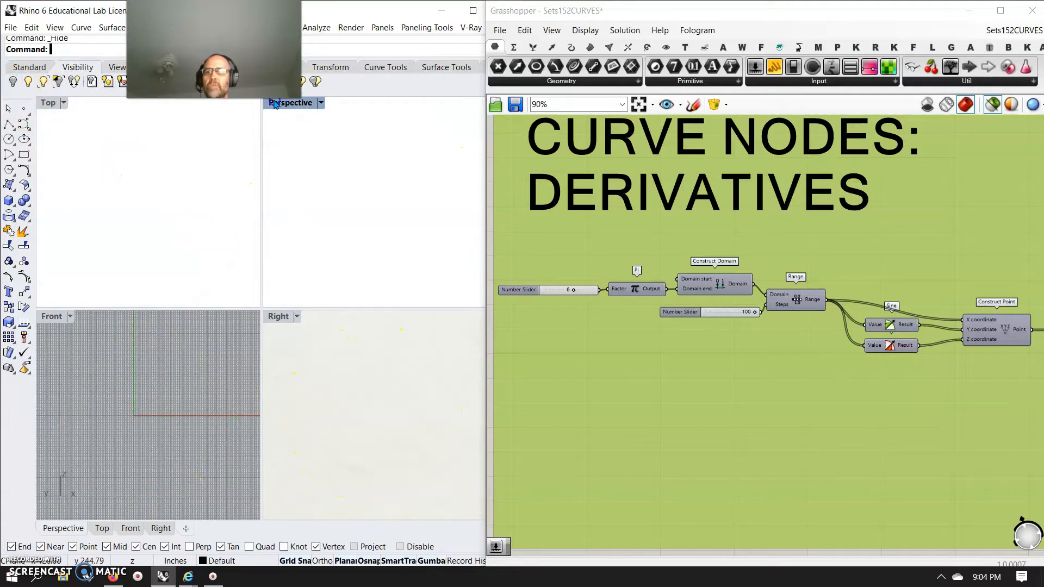
- Maximize the Perspective viewport and set its display mode to Shaded
double_click(290, 102)
left_click(66, 101)
left_click(69, 147)
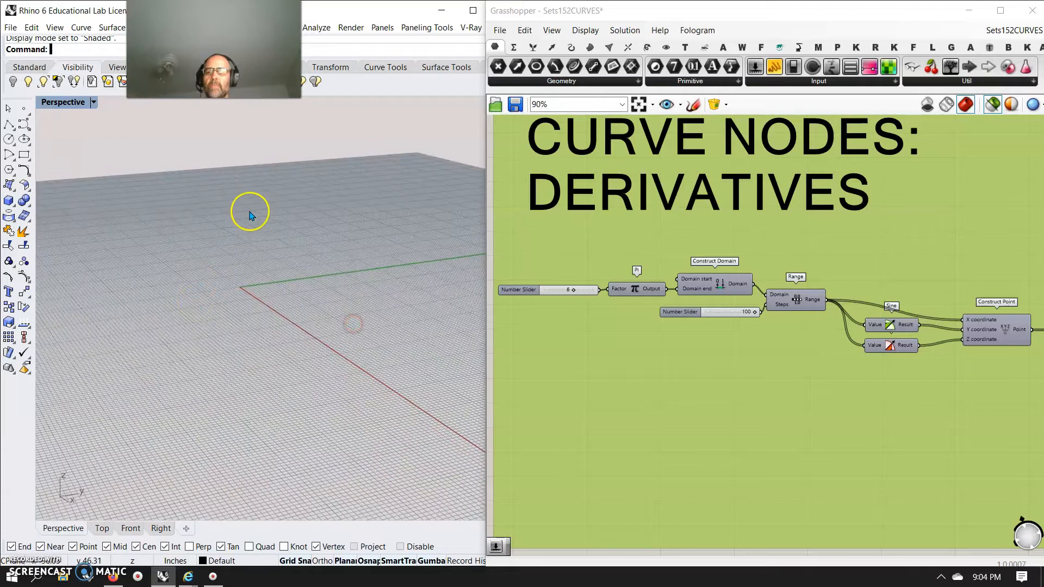
right_click_drag(250, 210, 256, 205)
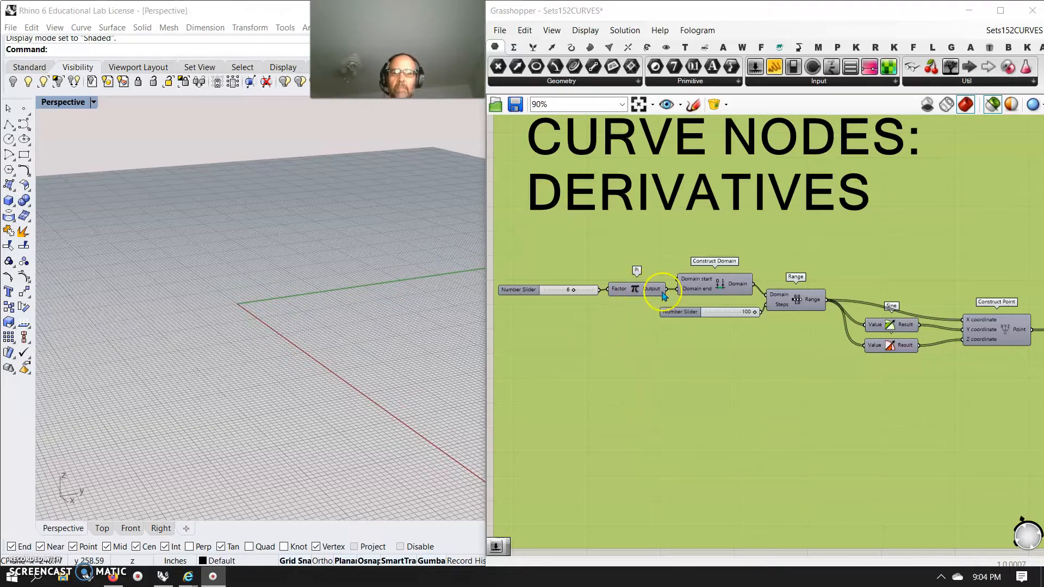
- Preview the Construct Point component's output and examine its points up close in the Perspective viewport
right_click(860, 419)
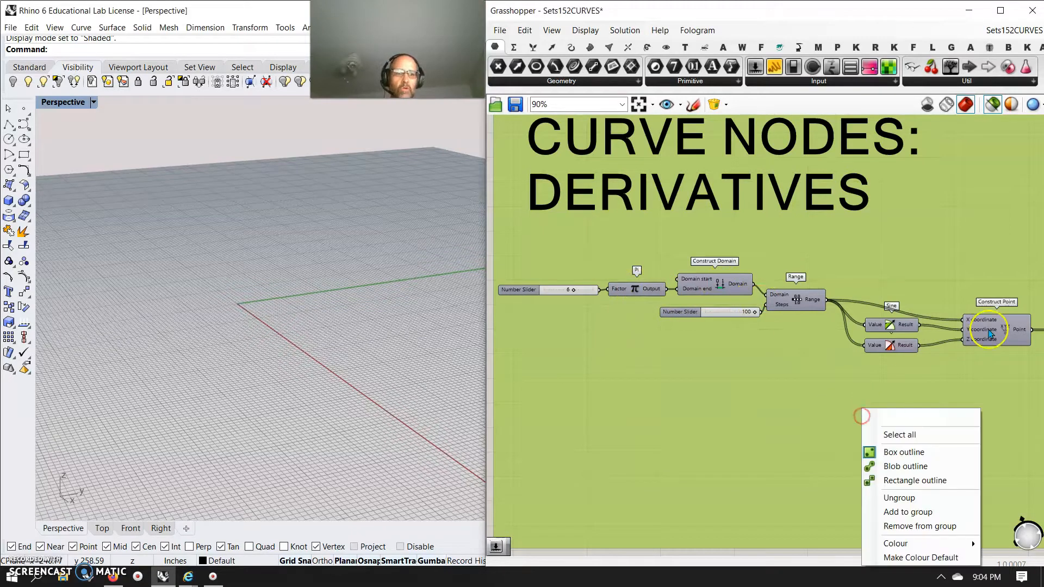
left_click(988, 328)
scroll(261, 326, "up", 5)
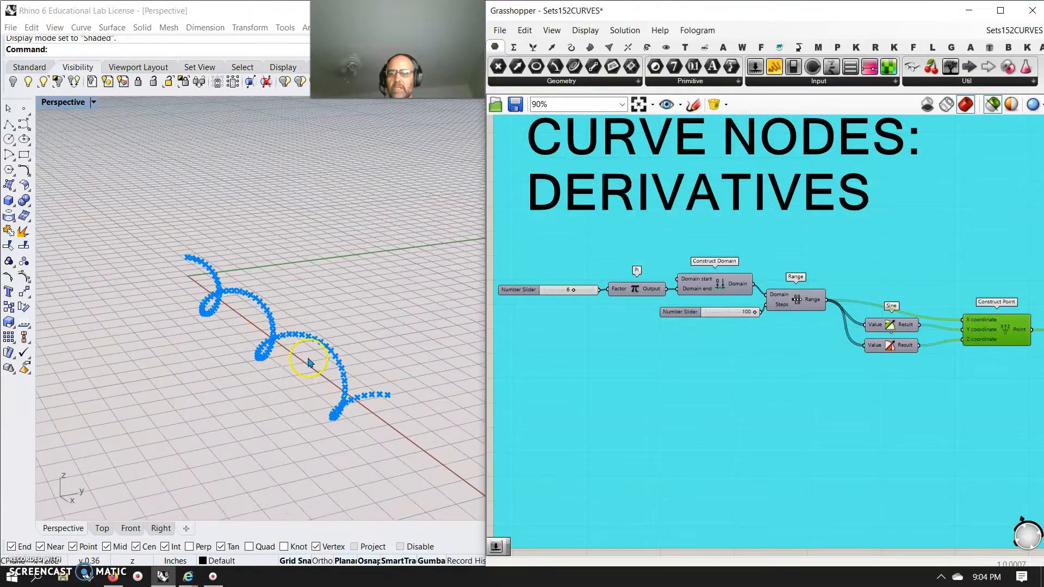
scroll(299, 378, "up", 2)
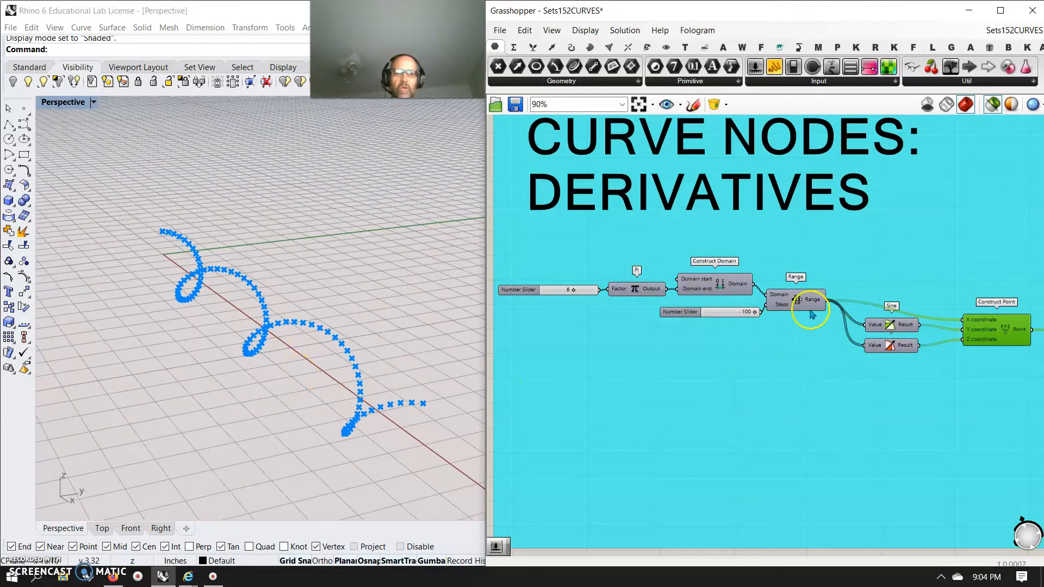
right_click_drag(354, 407, 380, 400)
scroll(254, 324, "down", 5)
scroll(311, 354, "up", 2)
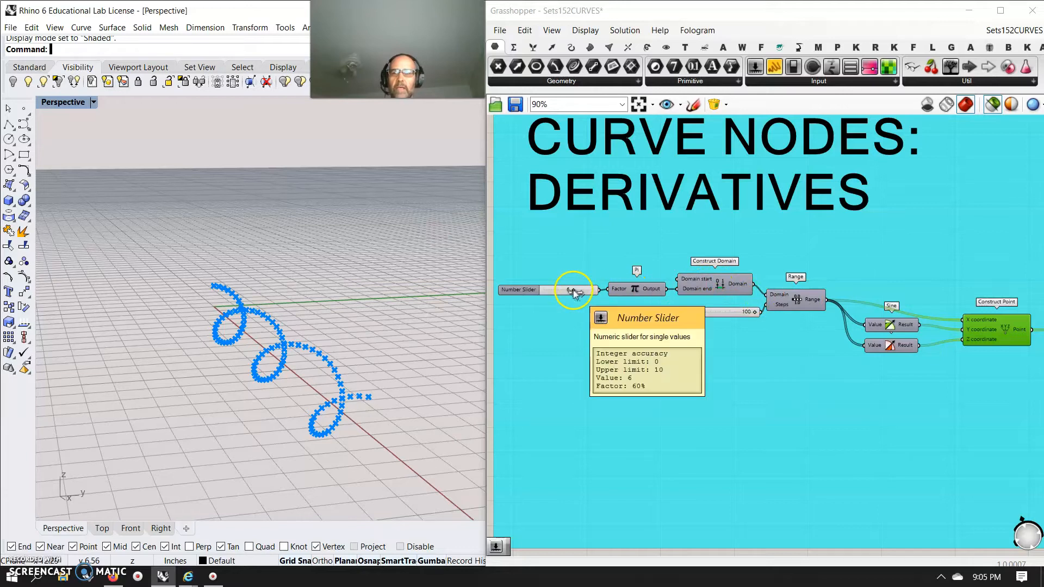
- Preview the Interpolate component's curve, and enlarge the gene pool feeding the Derivatives parameter so more of its values show
left_click_drag(574, 293, 619, 315)
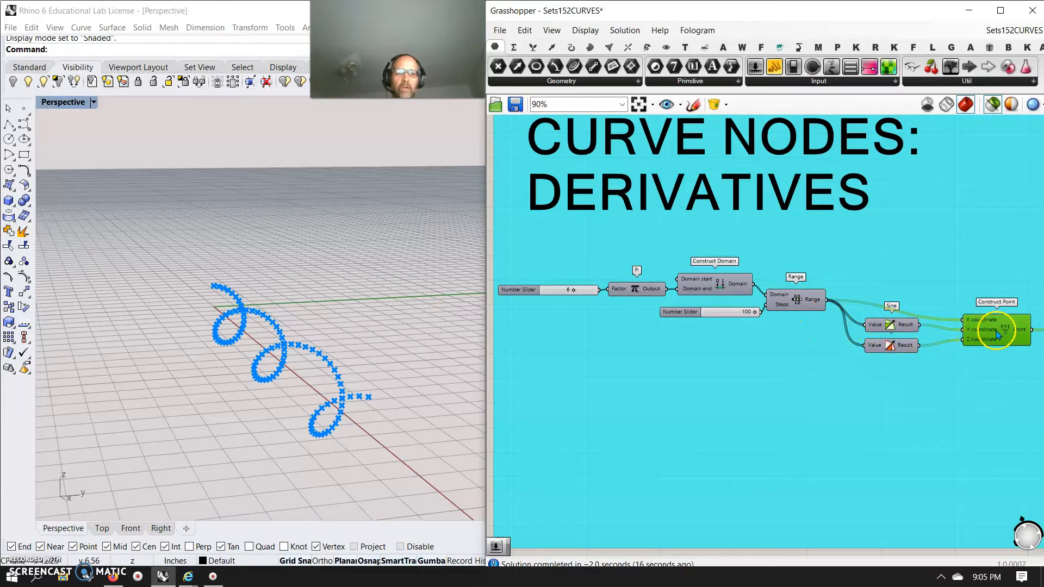
right_click_drag(901, 407, 536, 399)
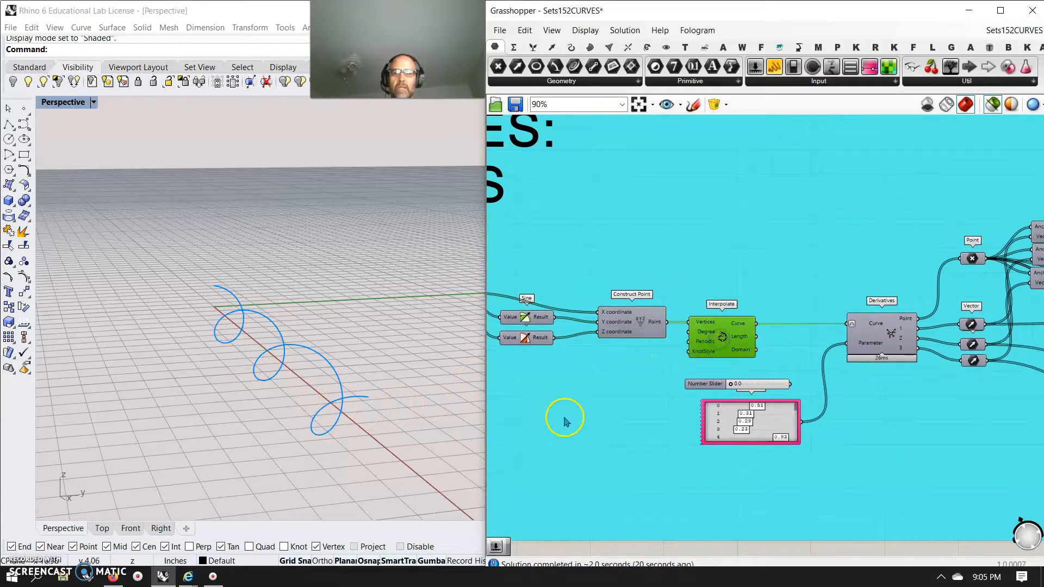
mouse_move(365, 453)
right_mouse_down()
mouse_move(324, 400)
mouse_move(370, 446)
right_mouse_up()
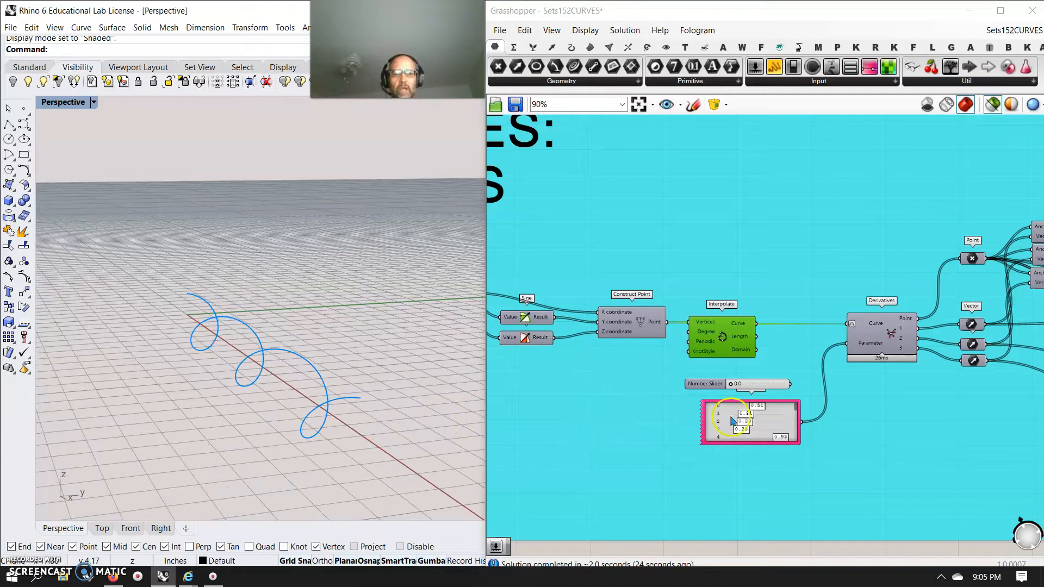
left_click_drag(764, 441, 762, 527)
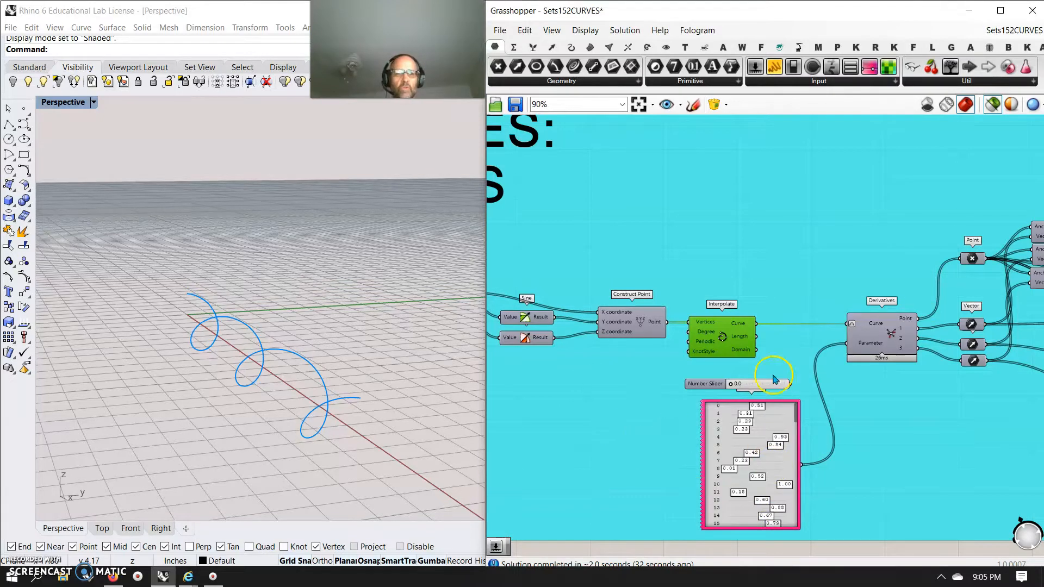
- Preview the Derivatives component and examine its numbered vectors along the curve
left_click(875, 335)
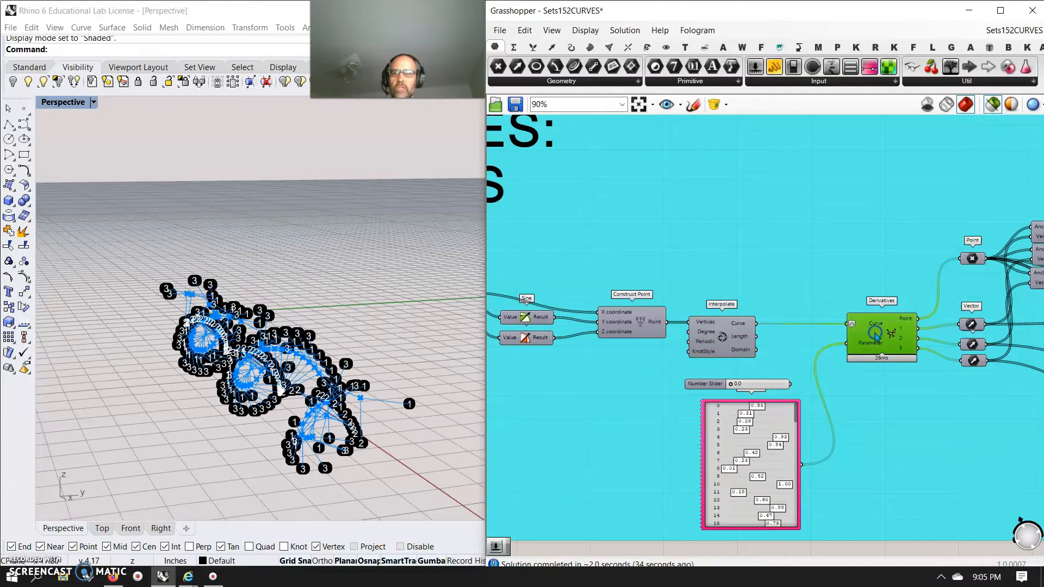
mouse_move(376, 474)
right_mouse_down()
mouse_move(380, 462)
mouse_move(376, 479)
right_mouse_up()
scroll(318, 396, "up", 1)
scroll(333, 401, "up", 1)
scroll(338, 411, "up", 1)
scroll(344, 406, "down", 1)
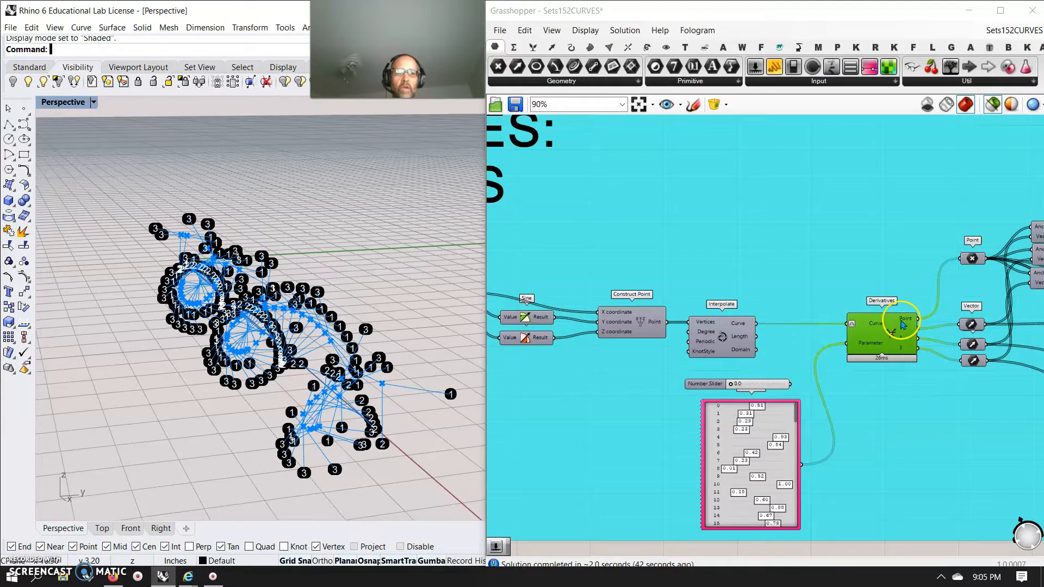
- Check the Point and Vector parameters fed by the Derivatives component, examining the points in the Perspective viewport
left_click(973, 259)
right_click_drag(298, 356, 348, 371)
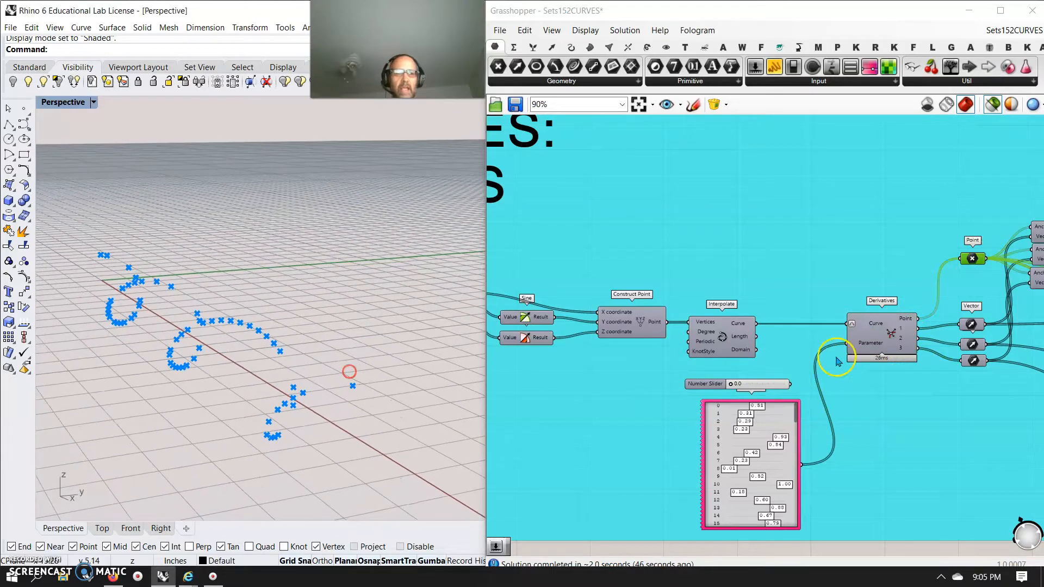
left_click(972, 325)
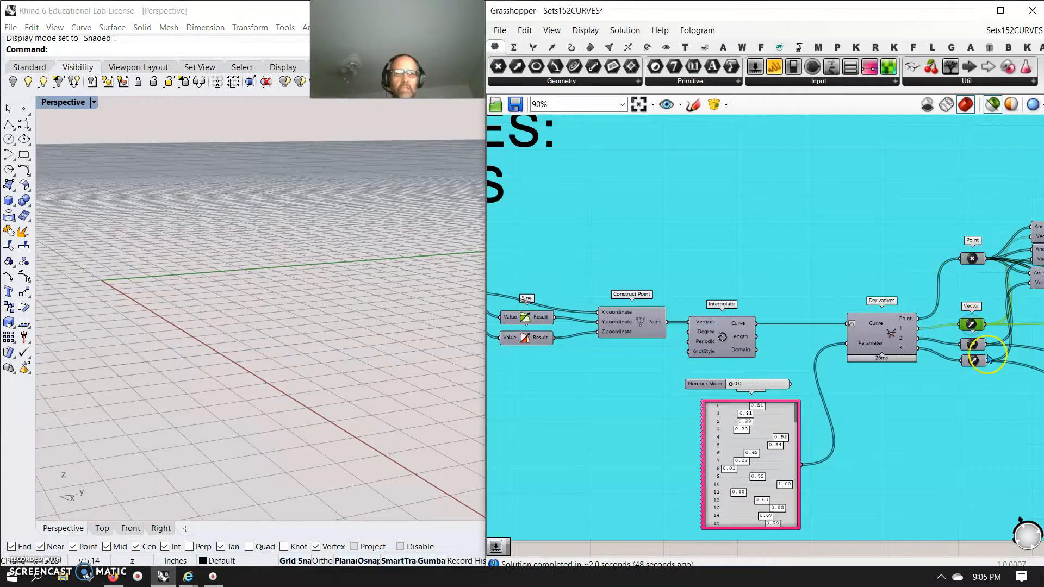
left_click(973, 344)
right_click_drag(998, 414, 625, 394)
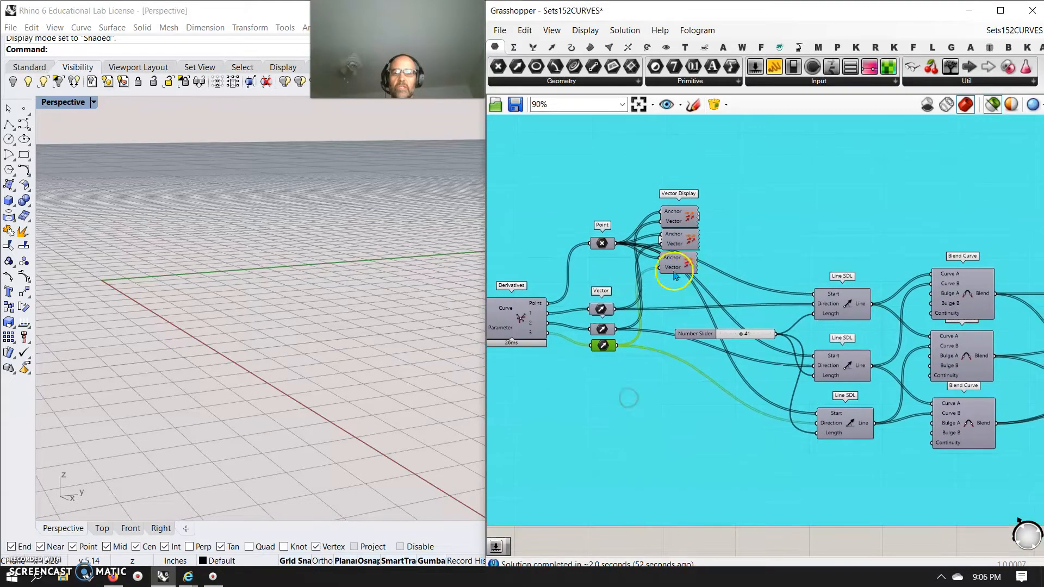
- Preview the three Vector Display components one after another and examine each set of arrows from different angles
left_click(678, 215)
scroll(212, 356, "down", 6)
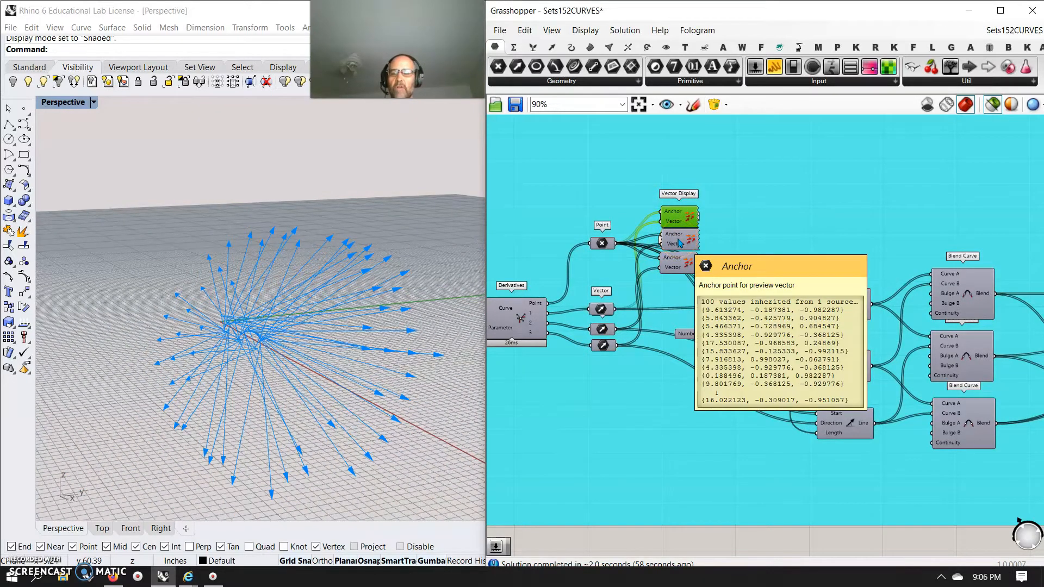
left_click(679, 243)
right_click_drag(256, 354, 333, 366)
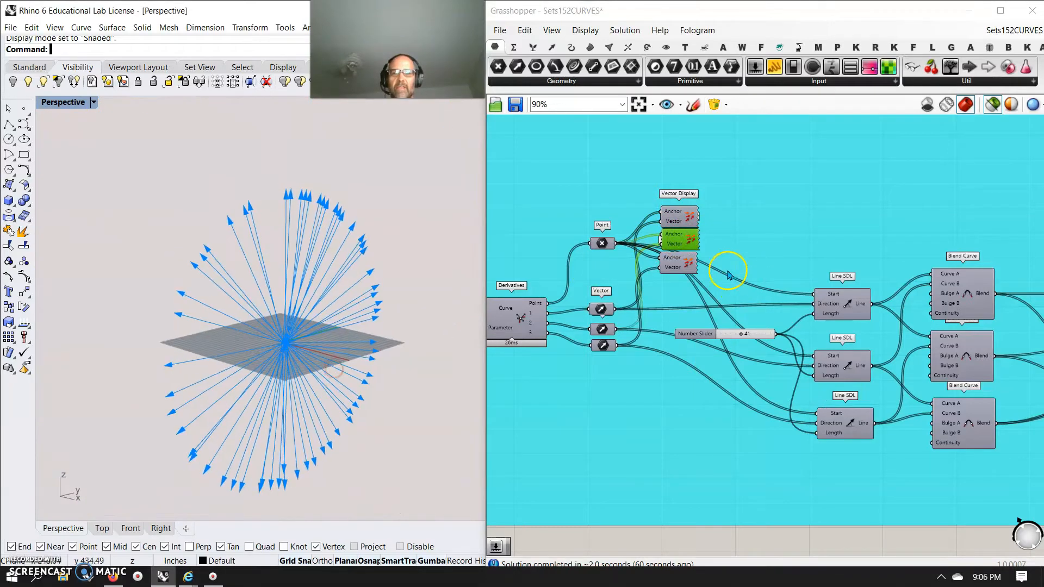
left_click(675, 266)
right_click_drag(231, 369, 261, 385)
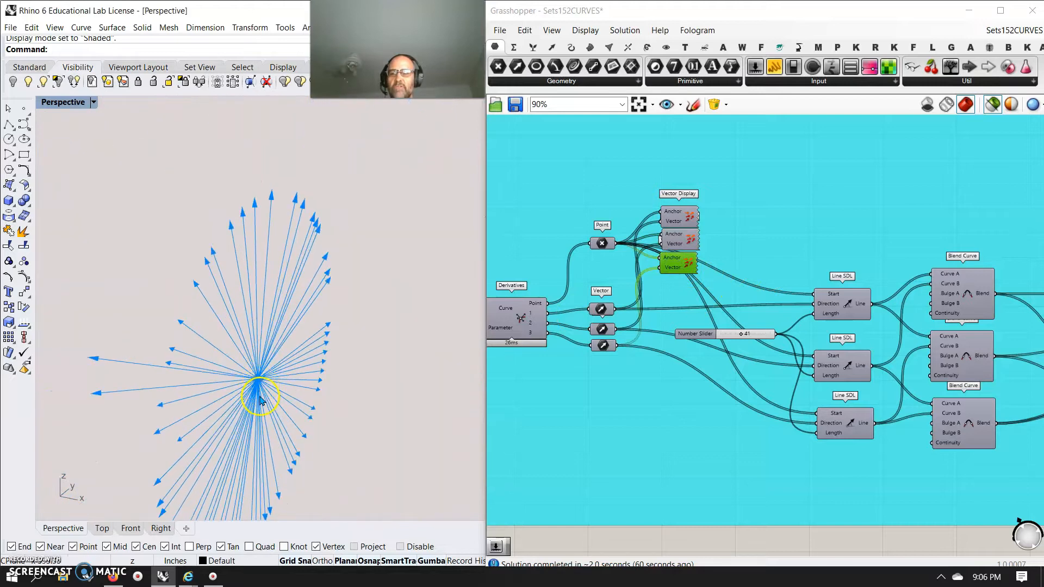
scroll(260, 400, "down", 5)
scroll(261, 415, "up", 12)
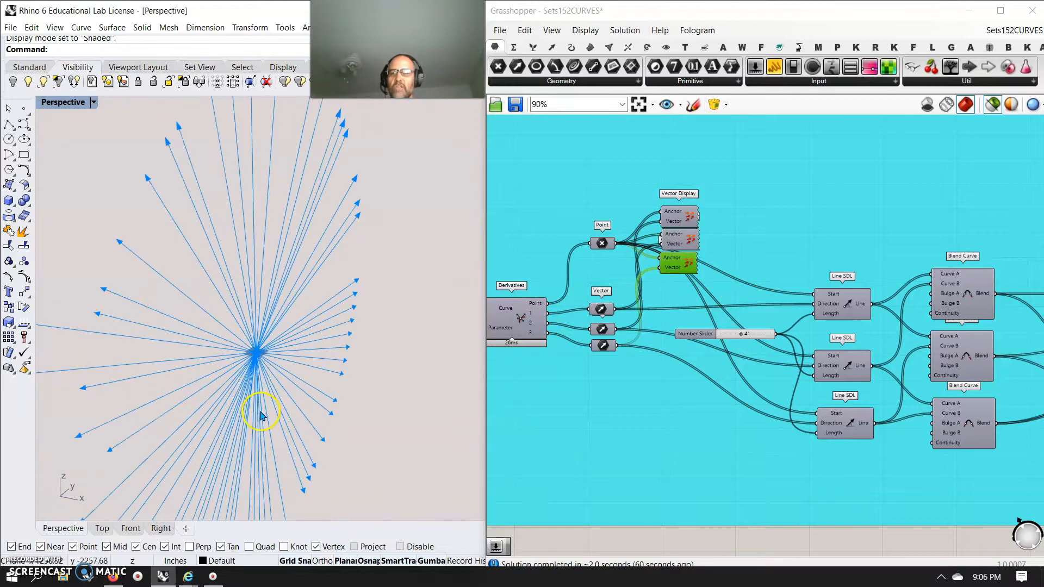
- Return to the first Vector Display component's preview and examine its arrows up close
left_click(683, 245)
left_click(677, 216)
right_click(246, 297)
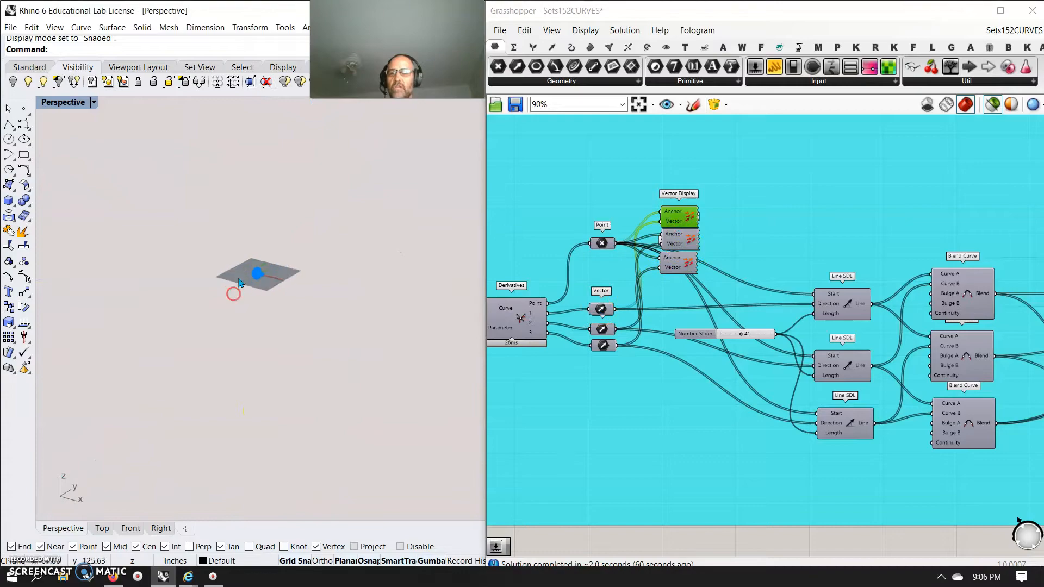
scroll(251, 279, "up", 10)
scroll(337, 258, "up", 2)
right_click_drag(348, 266, 361, 285)
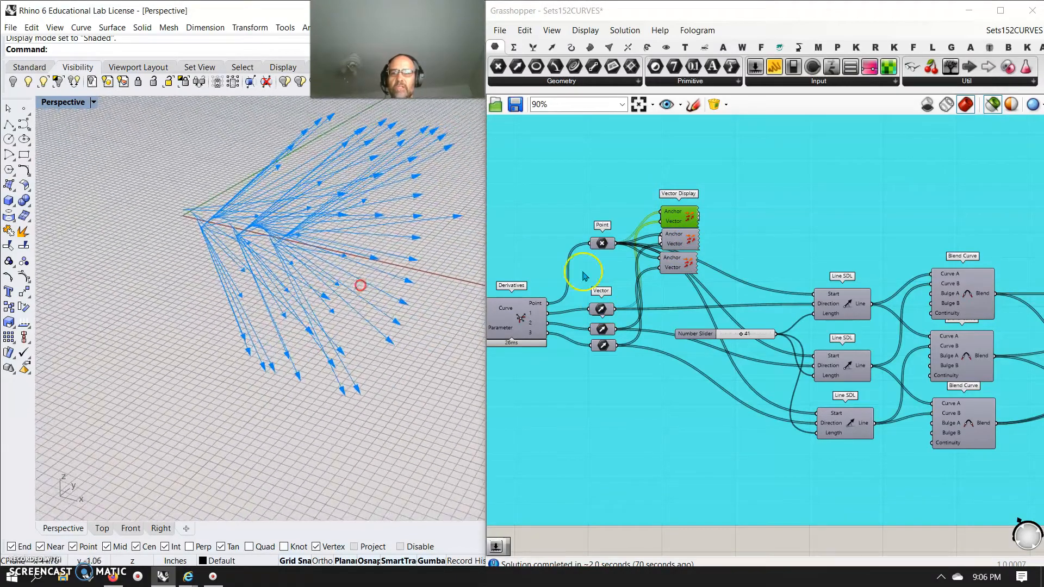
- Select all three Vector Display components together to view their combined arrows
left_click_drag(645, 176, 733, 291)
right_click(677, 180)
left_click(713, 270)
right_click_drag(304, 272, 326, 145)
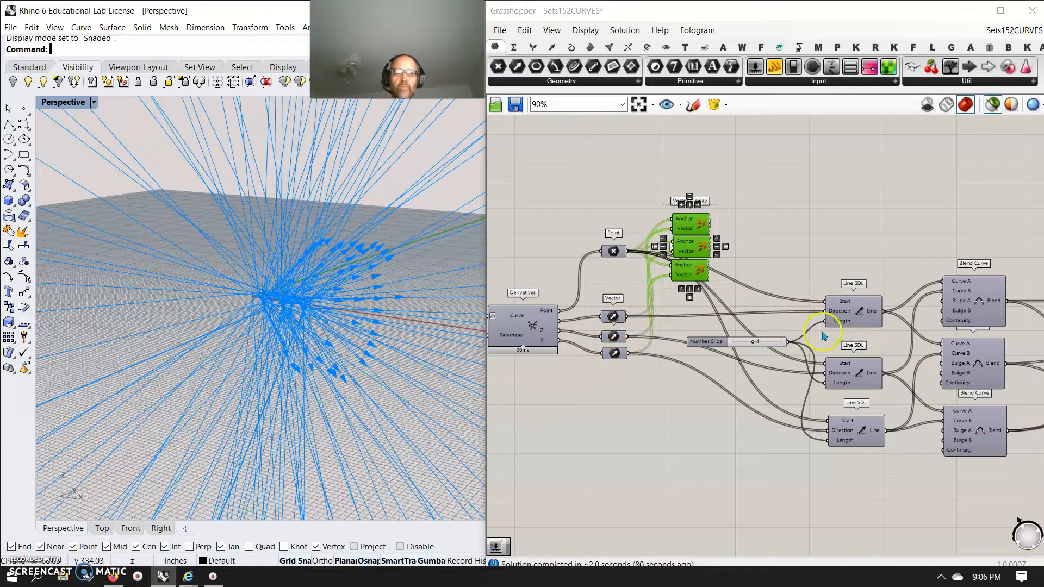
- Preview the lines from each of the three Line SDL components in turn
left_click(857, 314)
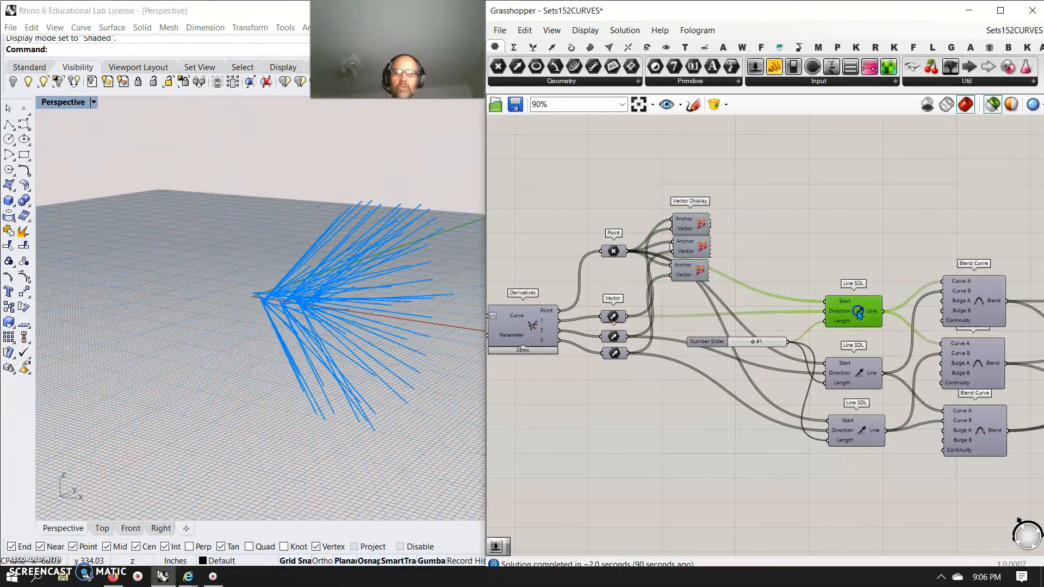
left_click(856, 356)
left_click(863, 428)
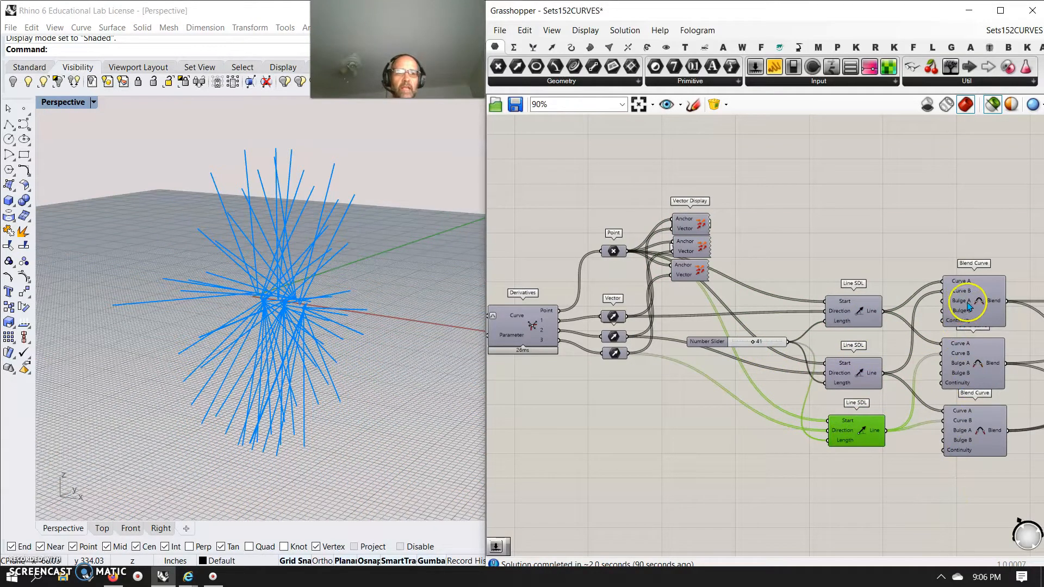
- Preview the first Blend Curve component and examine its curves from several angles
left_click(974, 305)
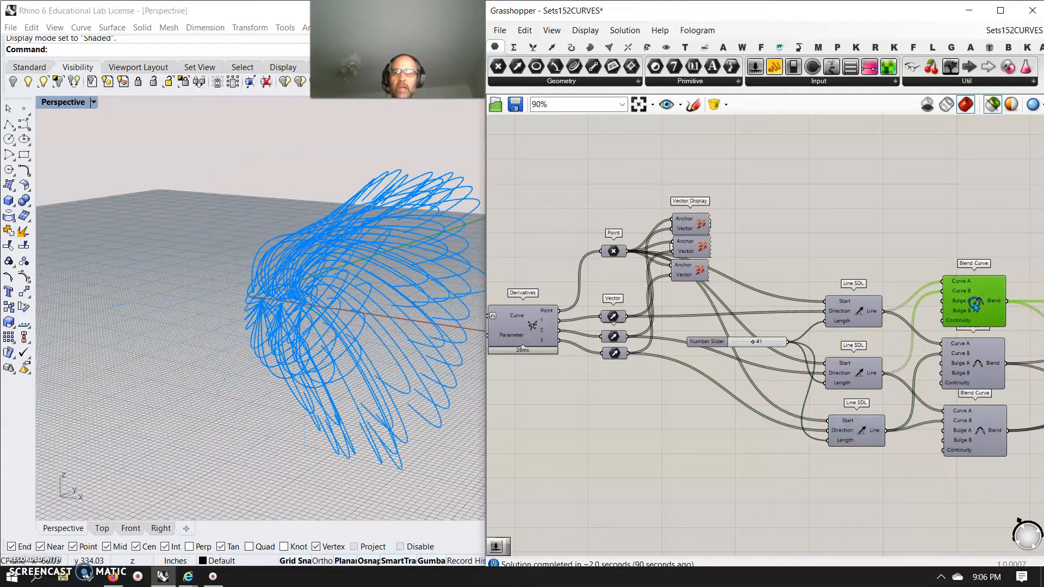
right_click_drag(431, 343, 400, 275)
scroll(423, 299, "up", 3)
scroll(375, 270, "down", 3)
left_click(263, 253)
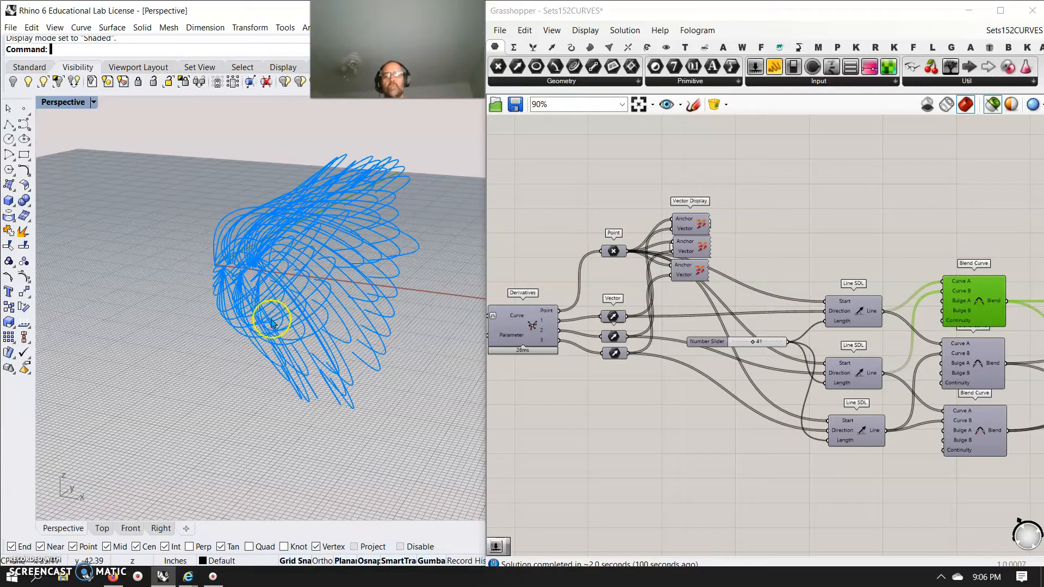
right_click_drag(255, 294, 379, 356)
scroll(213, 305, "up", 2)
right_click_drag(213, 304, 257, 340)
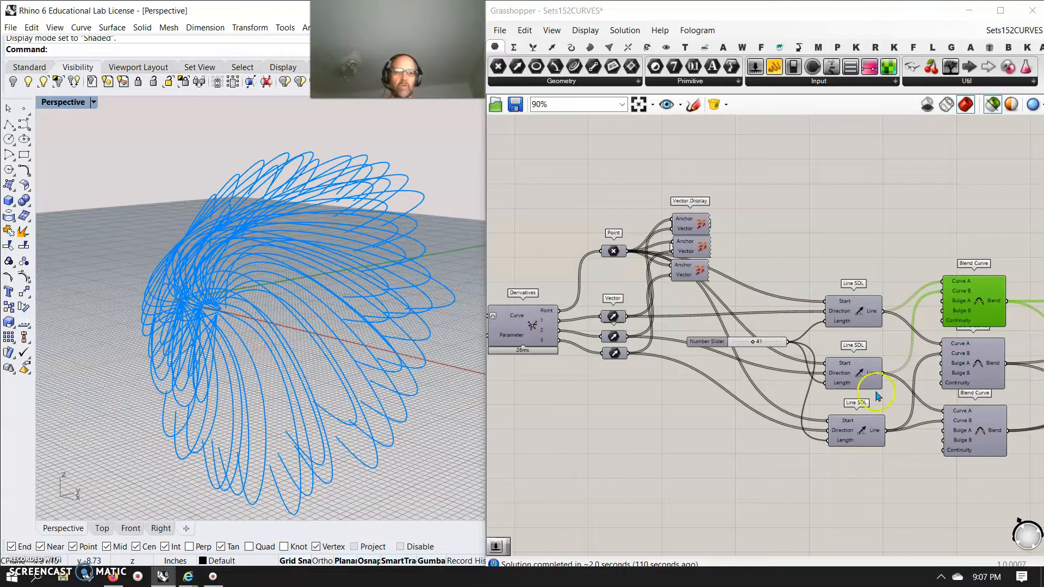
- Compare the curve sets produced by the three Blend Curve components by previewing them alternately
left_click(973, 363)
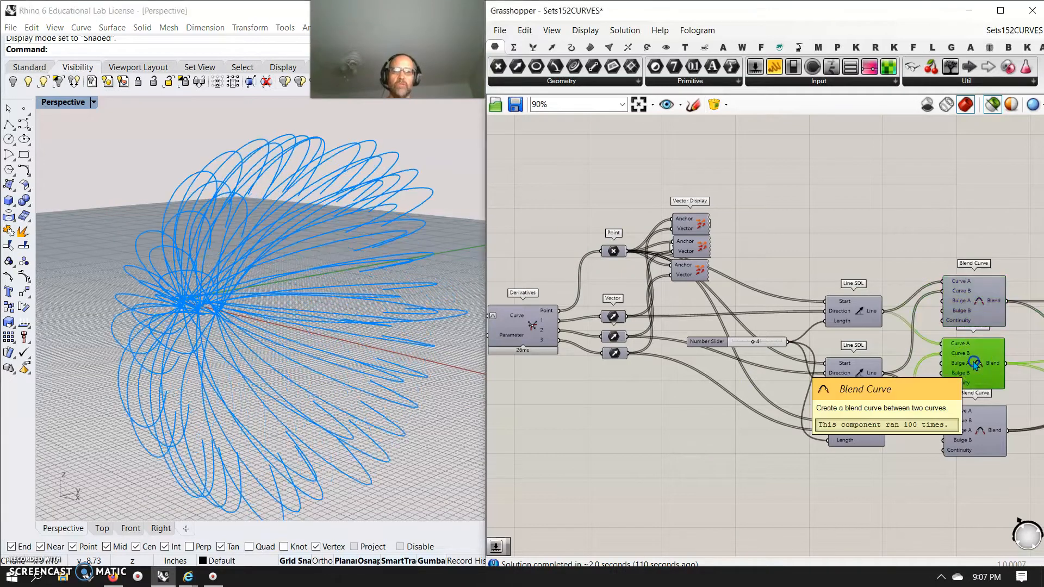
left_click(977, 425)
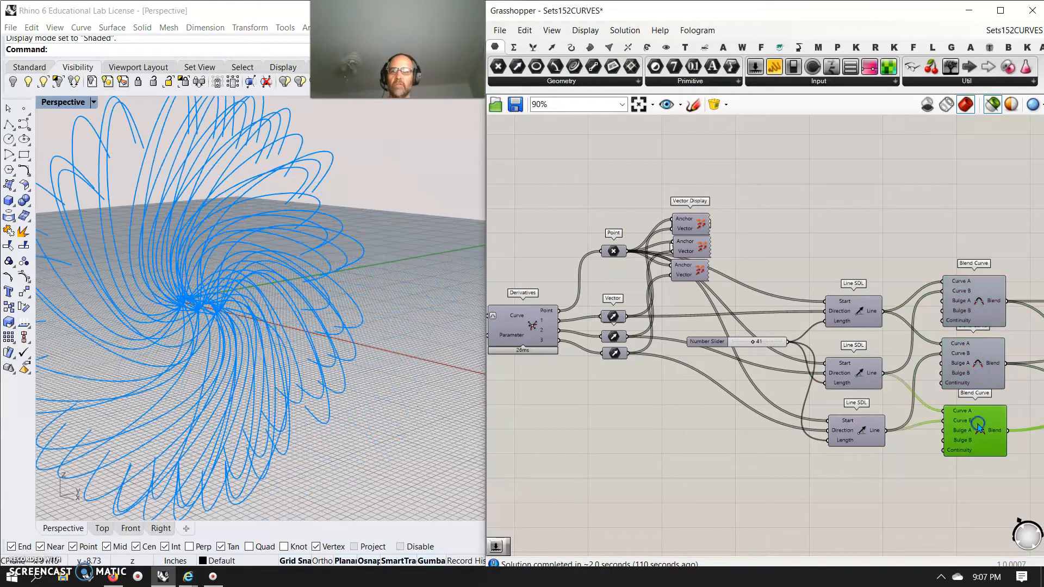
left_click(964, 375)
left_click(975, 304)
left_click(973, 362)
left_click(948, 447)
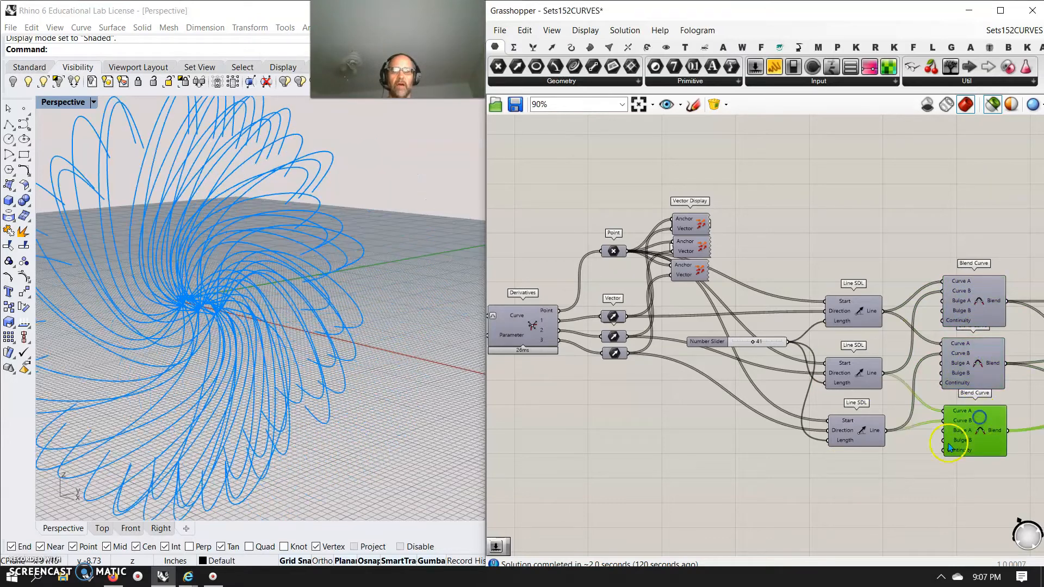
scroll(948, 447, "down", 2)
left_click(952, 346)
left_click(952, 388)
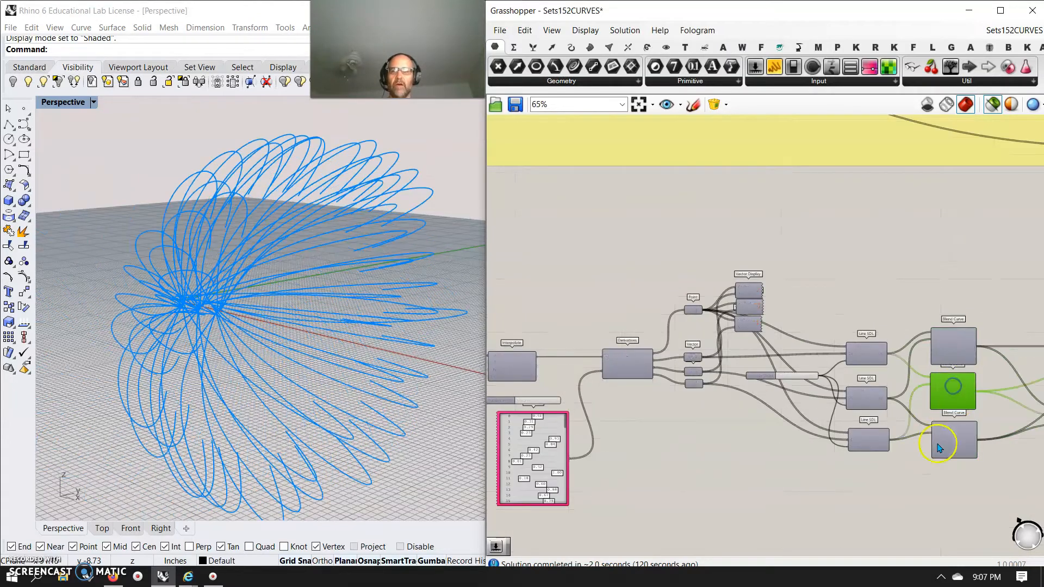
- Preview the combined output of the three Blend Curve components by selecting the Merge component
right_click_drag(902, 477, 625, 443)
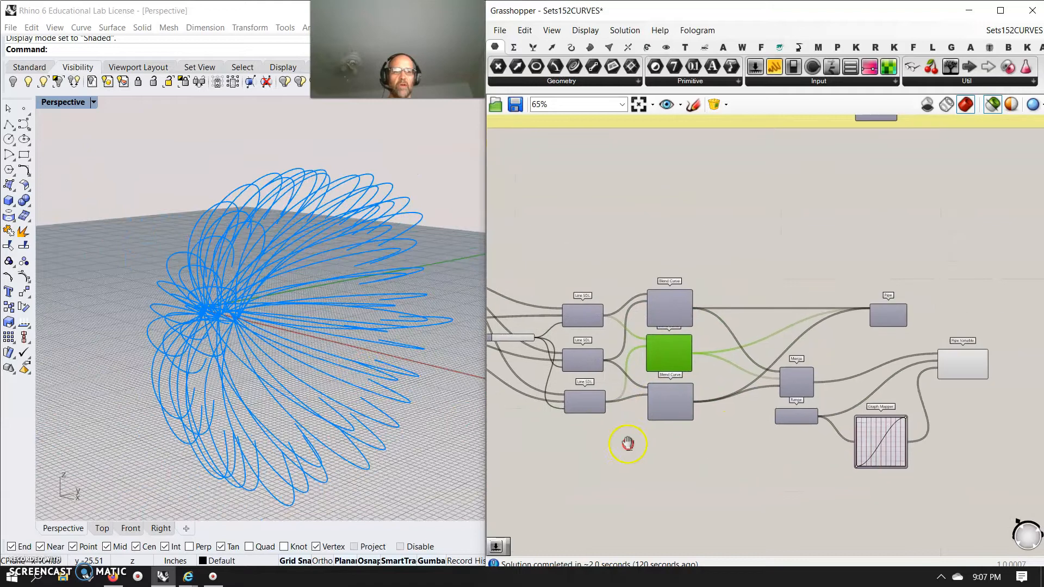
scroll(759, 401, "up", 3)
scroll(759, 401, "up", 2)
left_click(861, 351)
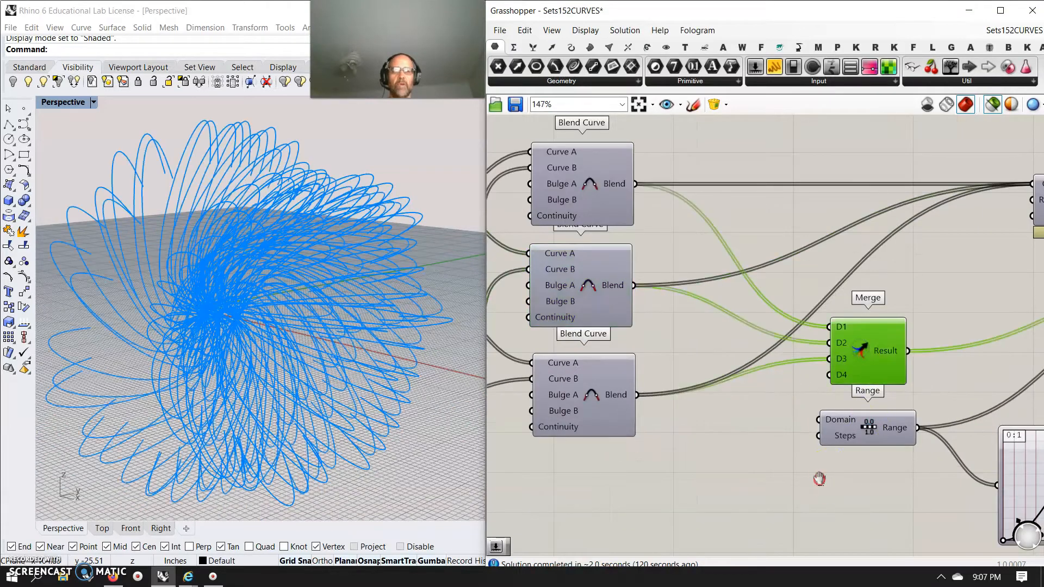
- Preview the Pipe component's geometry and examine it in the Perspective view from different angles and distances
right_click_drag(819, 478, 613, 456)
left_click(863, 181)
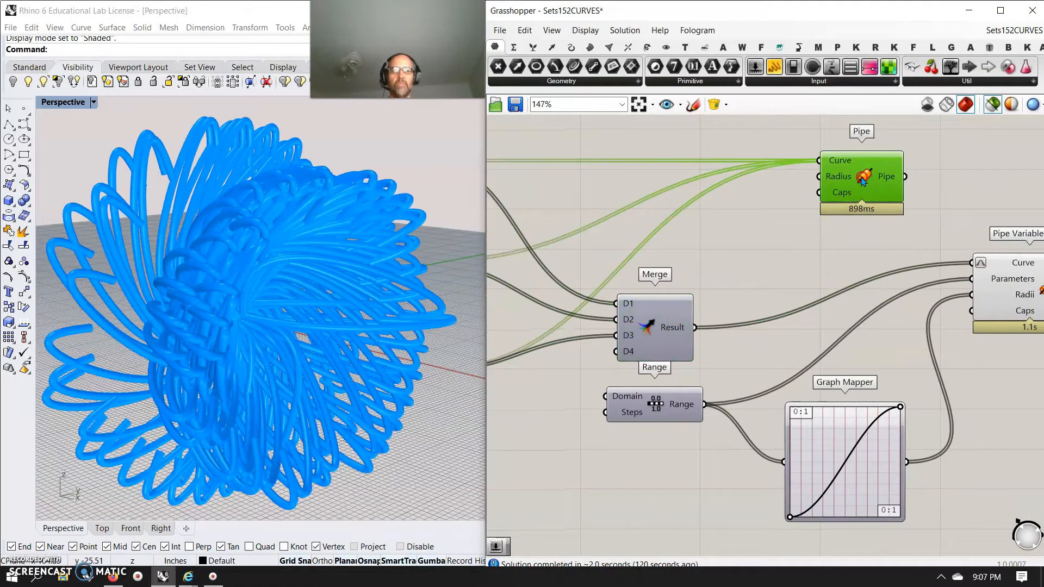
right_click(861, 178)
right_click_drag(337, 344, 297, 296)
scroll(264, 264, "up", 4)
scroll(264, 263, "down", 5)
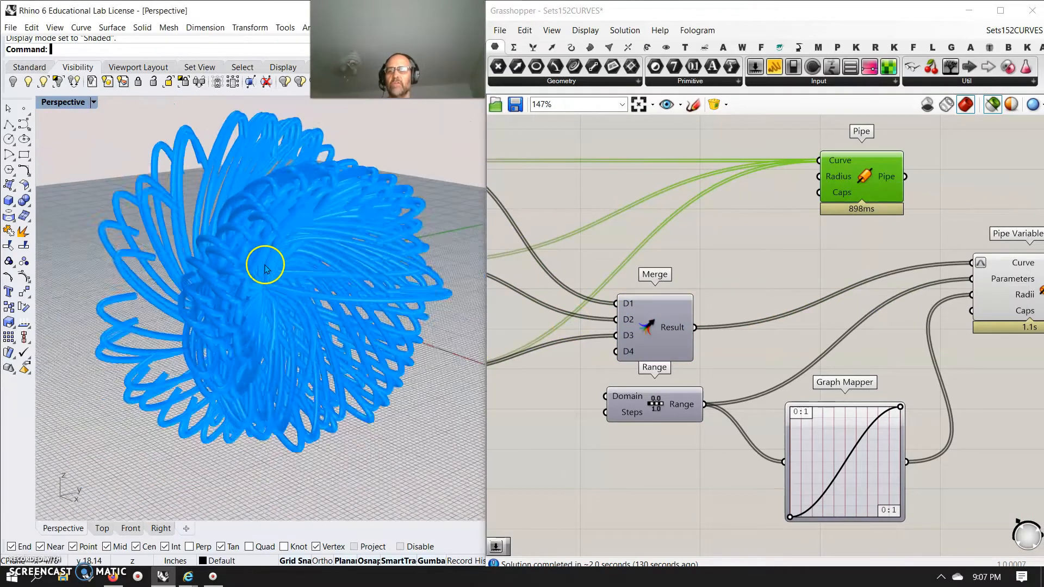
scroll(264, 267, "down", 4)
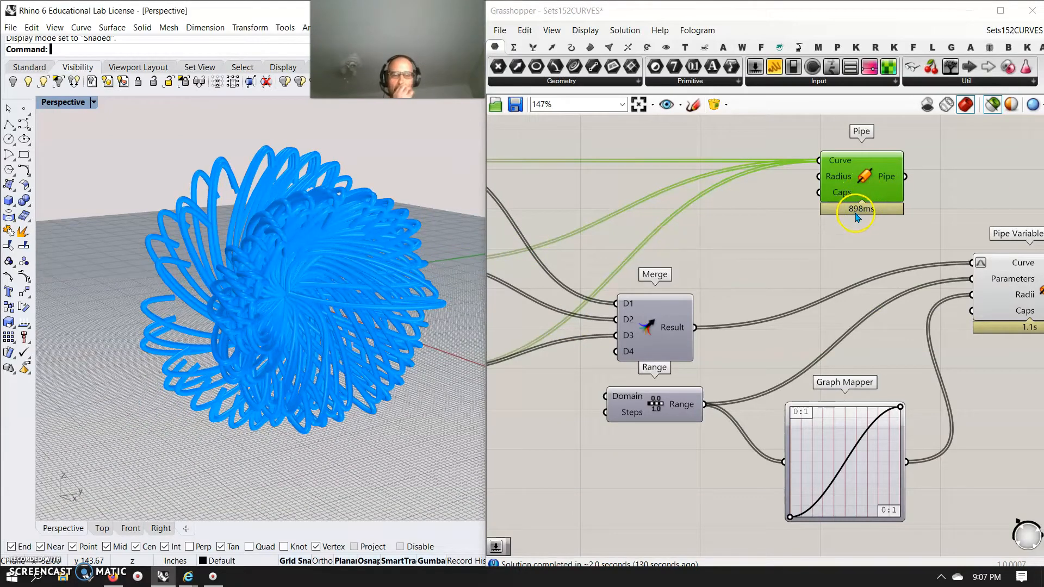
- Disable the Pipe component and examine the Pipe Variable component's geometry up close in the Perspective view
right_click(859, 178)
left_click(894, 202)
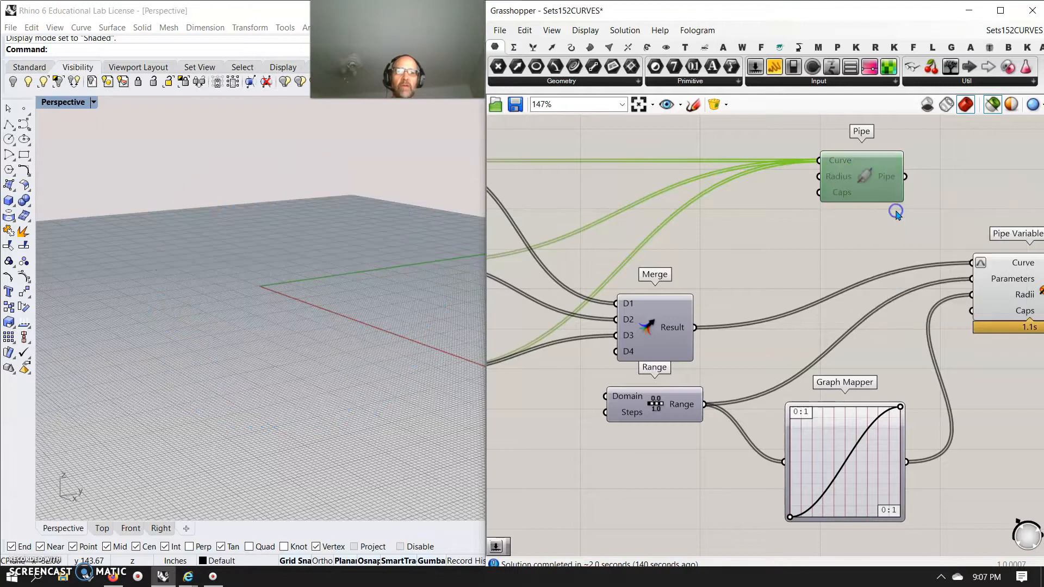
right_click_drag(880, 279, 777, 198)
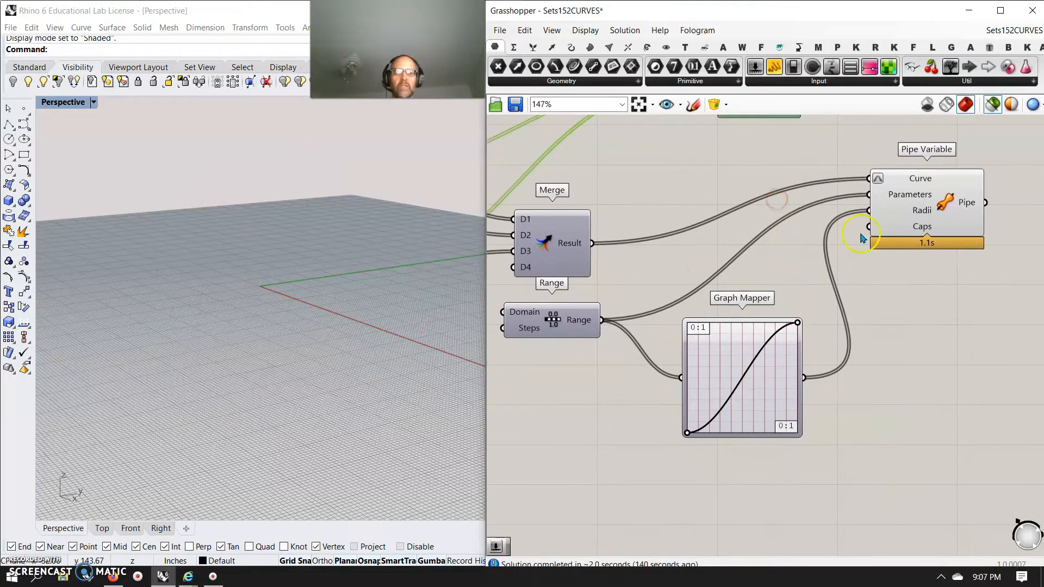
left_click(934, 208)
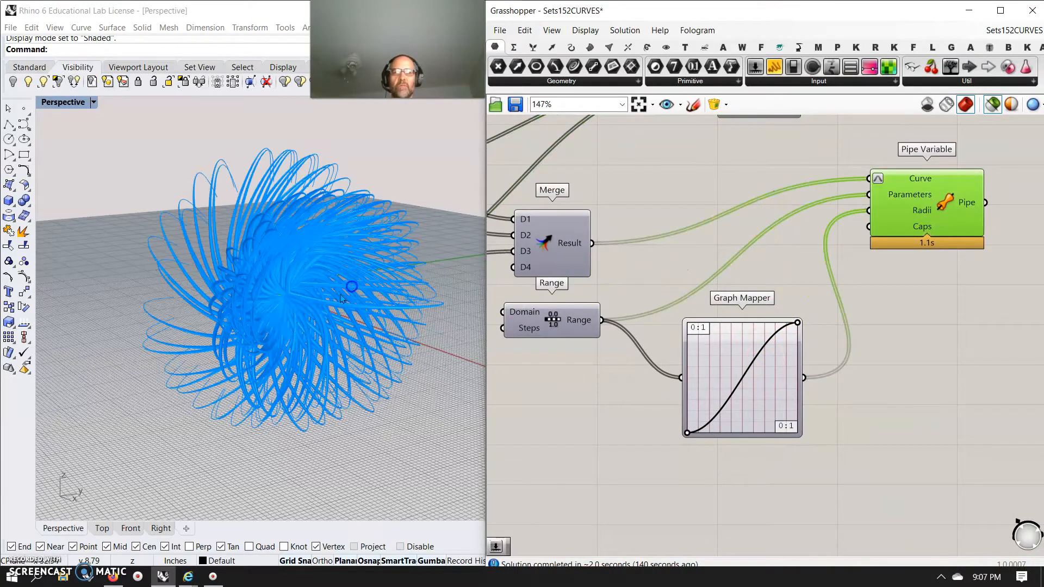
scroll(302, 273, "up", 3)
right_click_drag(304, 272, 393, 271)
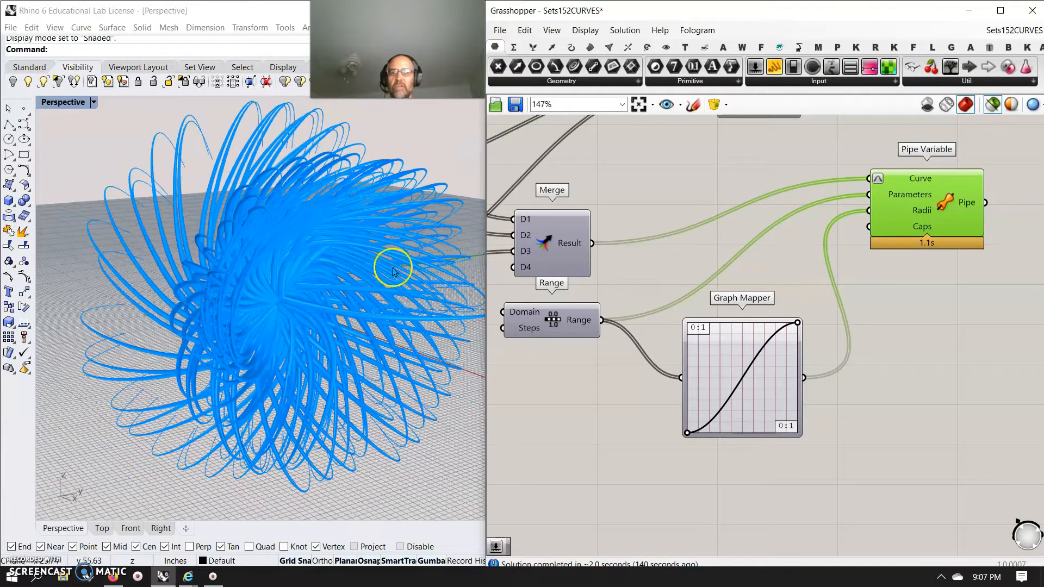
- Look over the Graph Mapper's available graph types and preview the Pipe Variable component it feeds
right_click(732, 403)
mouse_move(782, 541)
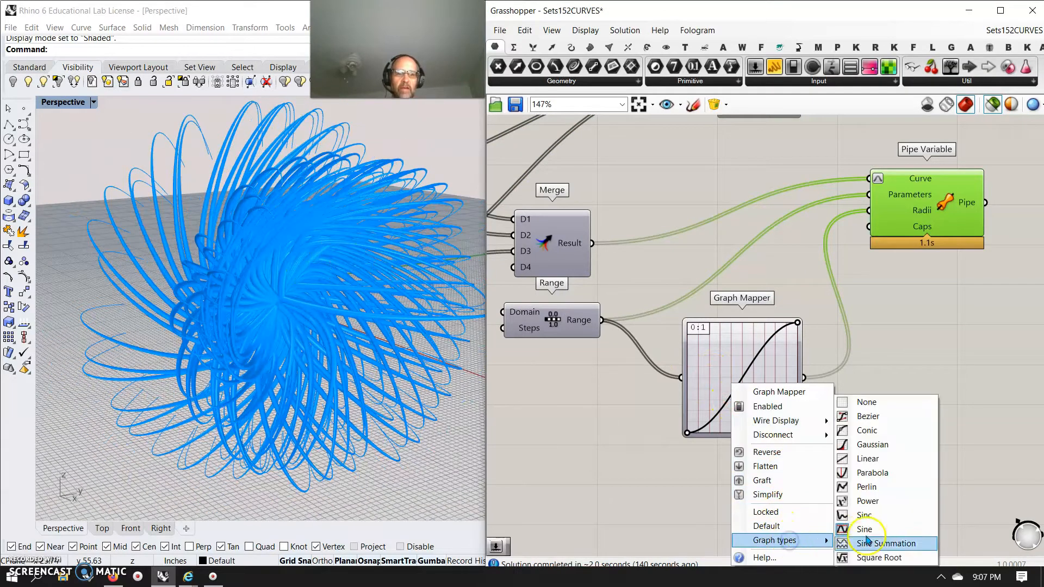
left_click(678, 488)
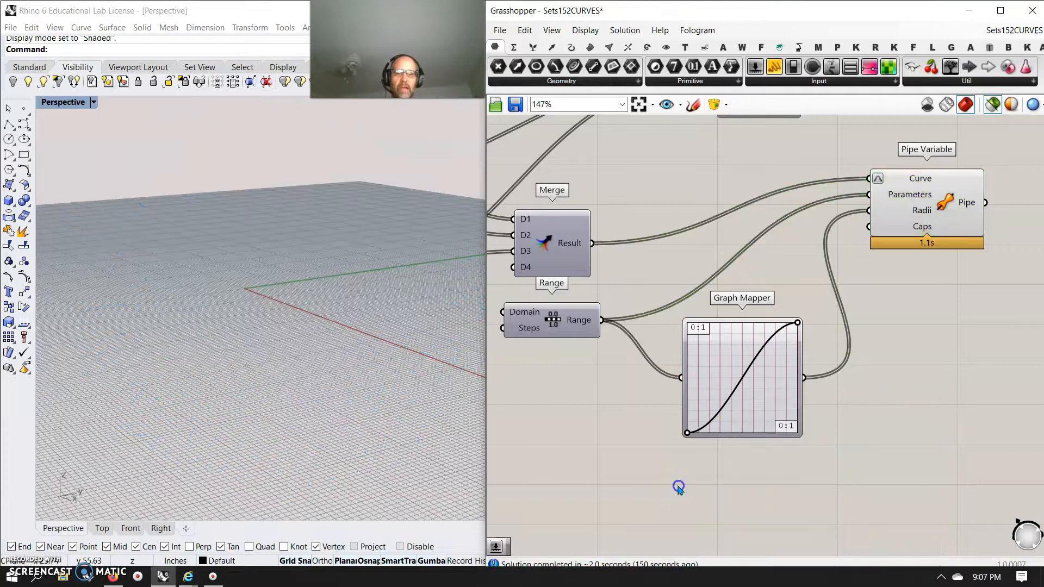
left_click(732, 379)
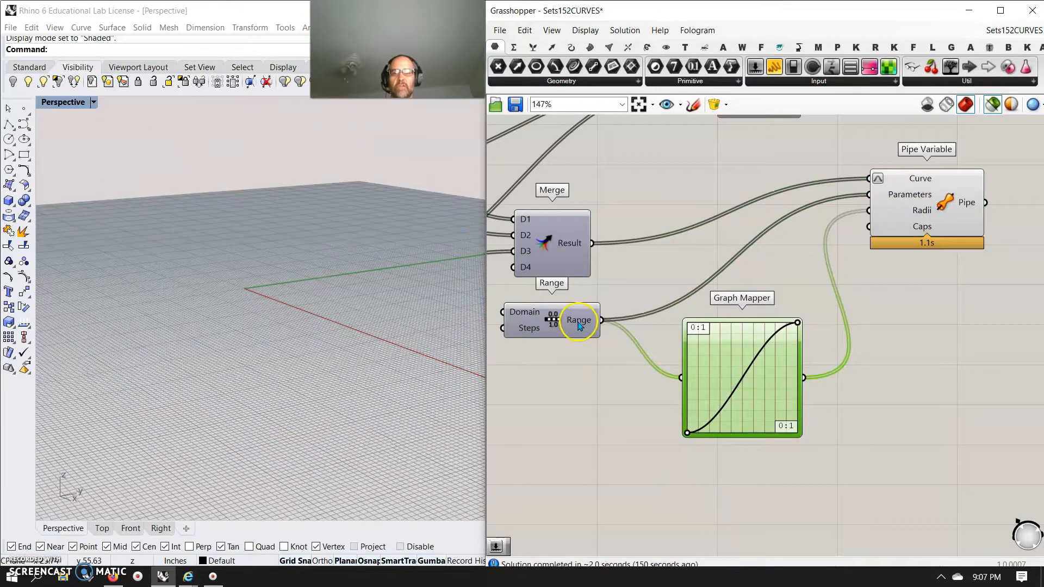
right_click_drag(558, 444, 648, 438)
left_click(999, 208)
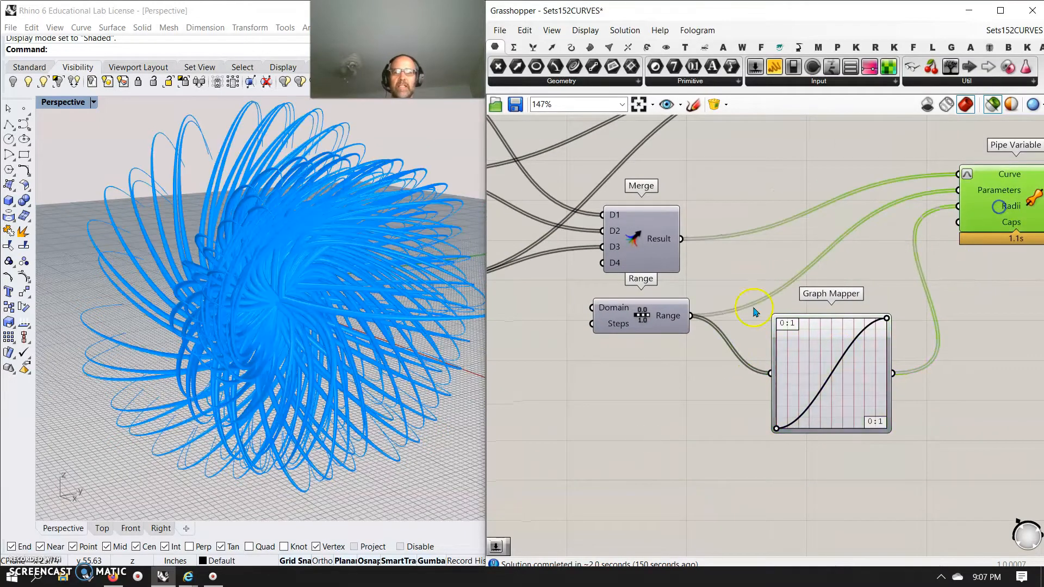
- Place Evaluate, Expression and GhPython Script components around the Sine component near the start of the Derivatives definition
right_click_drag(663, 385, 779, 390)
scroll(779, 390, "down", 6)
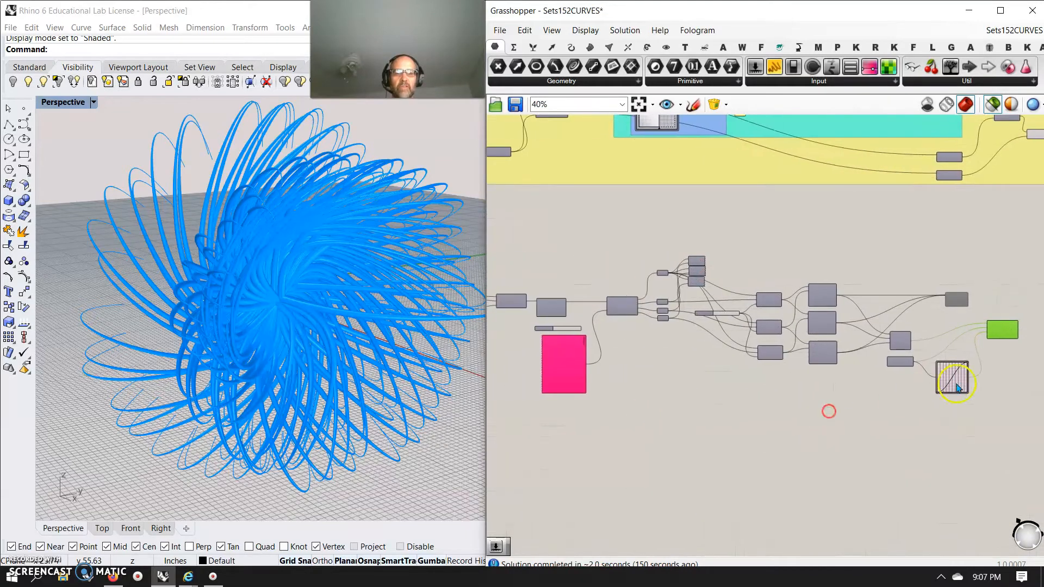
right_click_drag(685, 425, 926, 455)
scroll(627, 351, "up", 4)
right_click_drag(630, 339, 686, 410)
right_click_drag(973, 458, 751, 450)
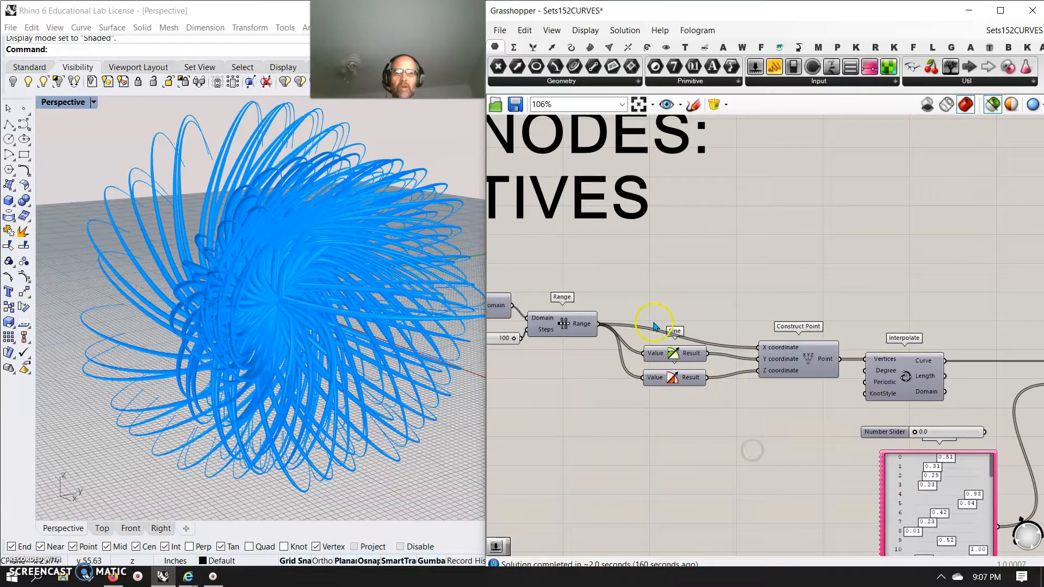
left_click(513, 46)
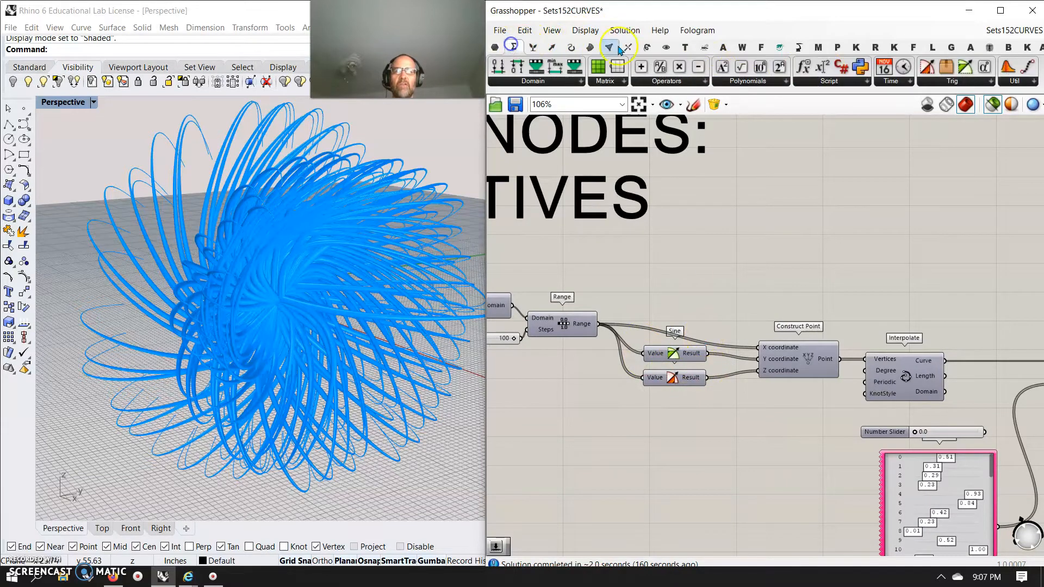
left_click_drag(819, 75, 683, 285)
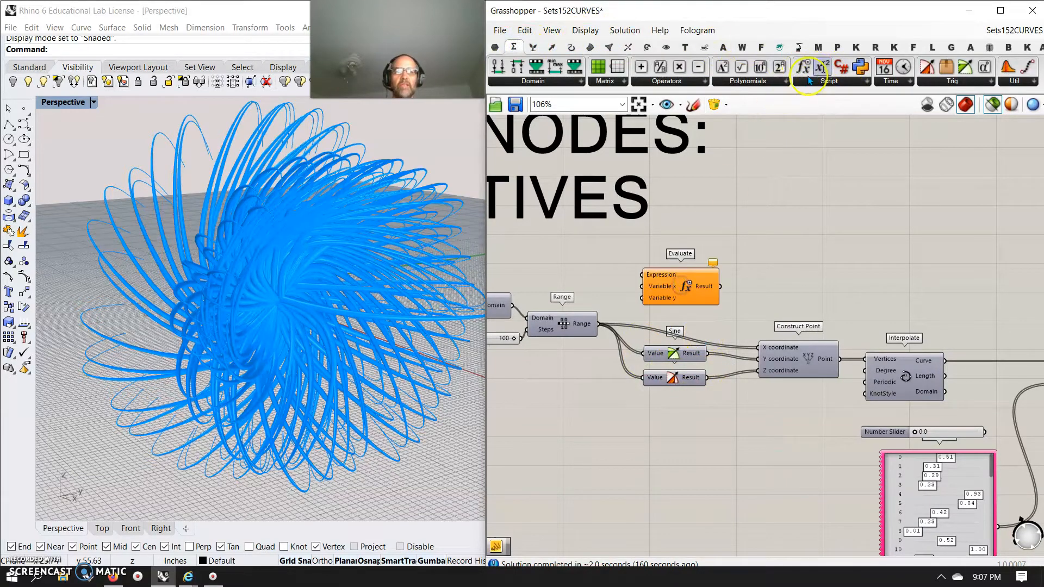
left_click_drag(677, 460, 679, 438)
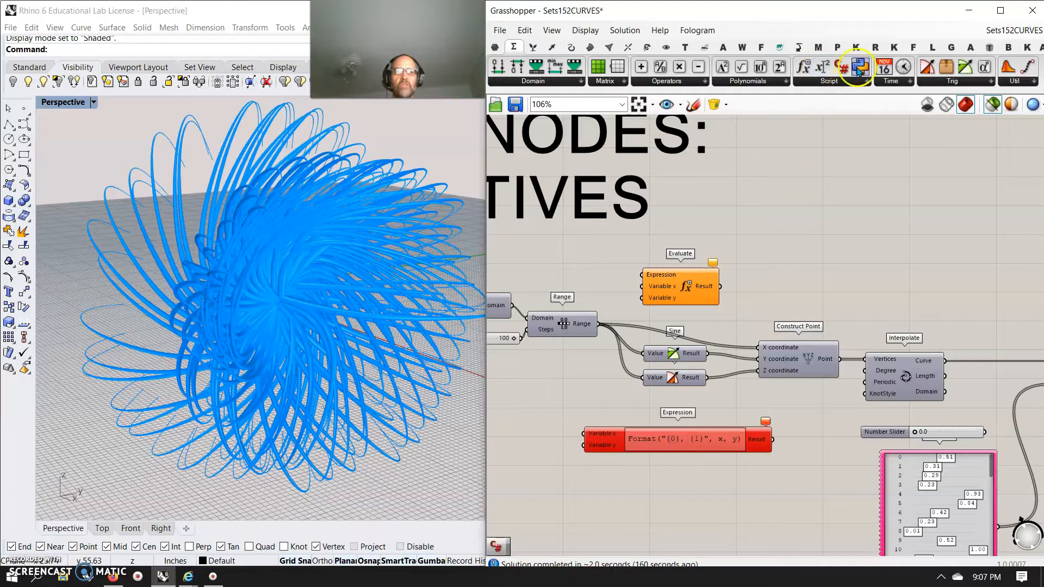
left_click_drag(660, 530, 683, 506)
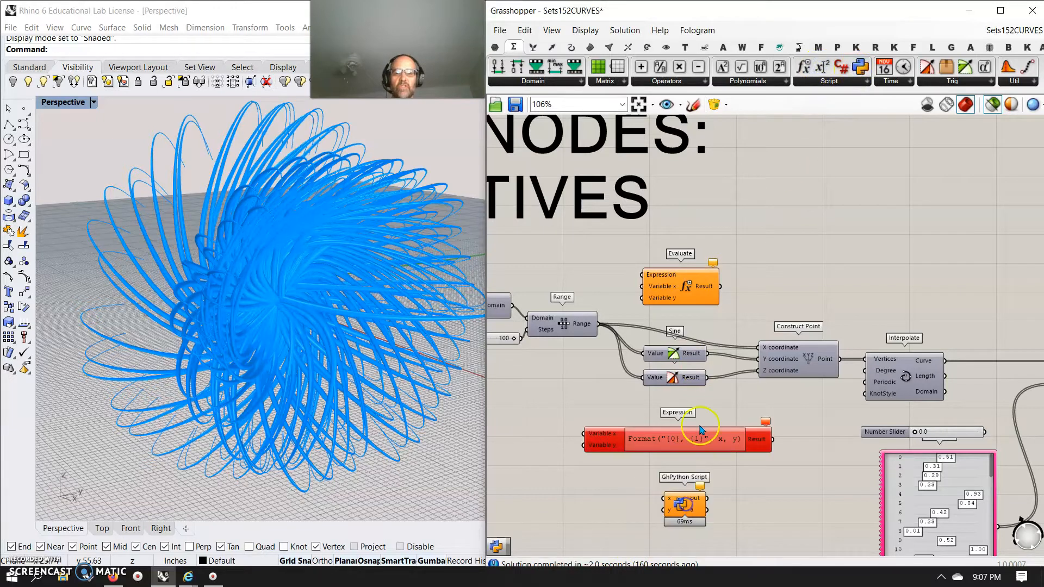
- Show the expression editor for the Construct Point component's Y coordinate input without entering an expression
right_click(768, 359)
mouse_move(811, 451)
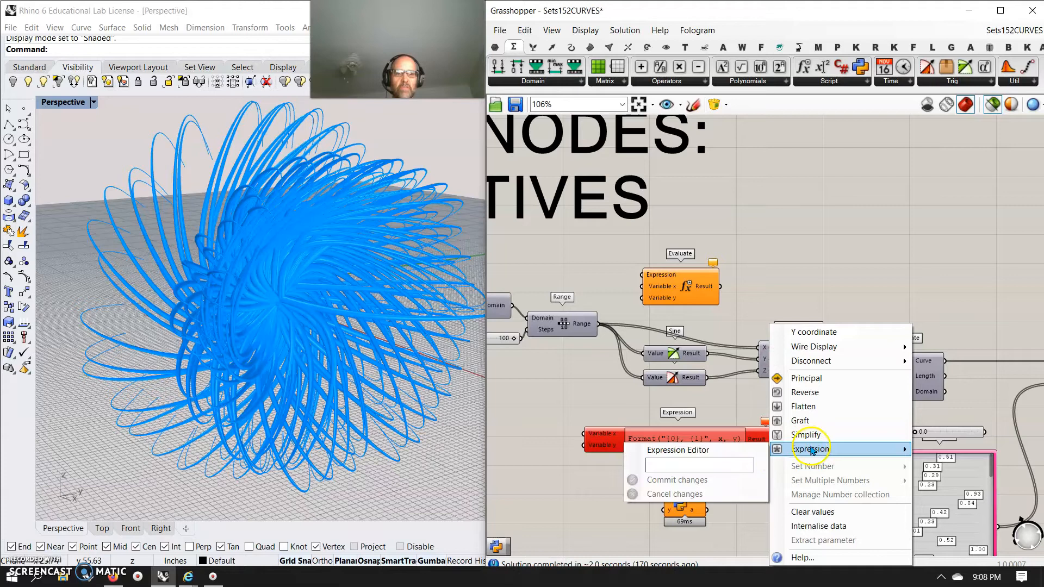
left_click(523, 485)
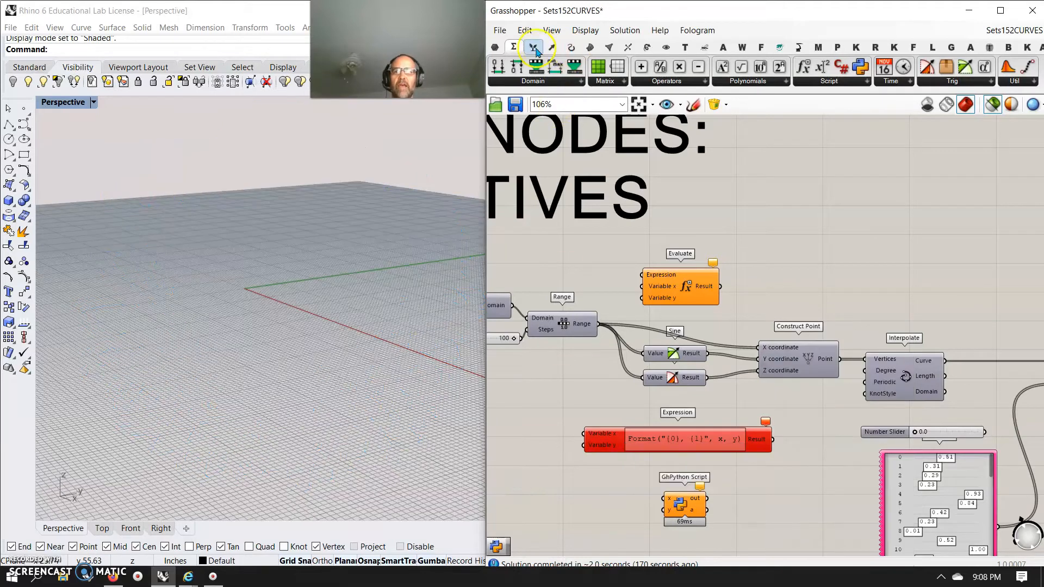
- Place Multiplication and Subtraction operator components above the Construct Point component
left_click_drag(667, 74, 771, 287)
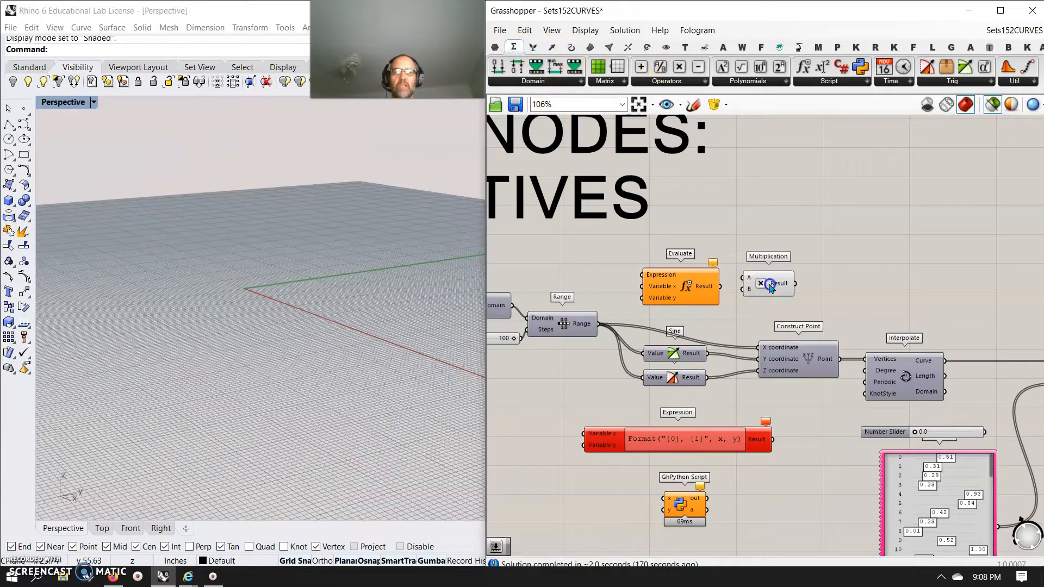
left_click_drag(748, 227, 746, 223)
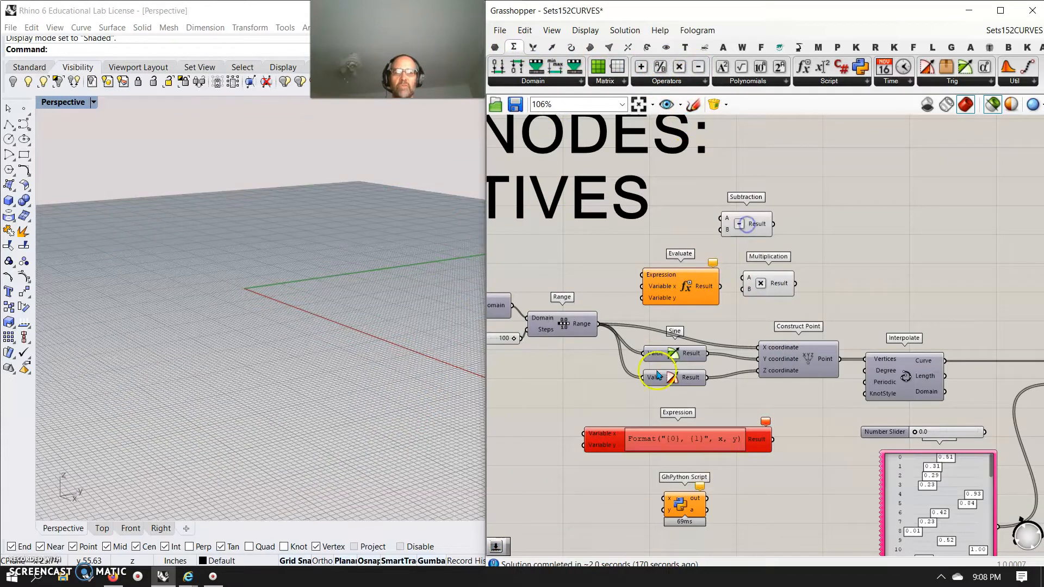
- Preview the Pipe Variable component's tapered pipes again and view the whole Derivatives definition
scroll(804, 275, "down", 5)
scroll(920, 319, "up", 5)
scroll(876, 300, "up", 3)
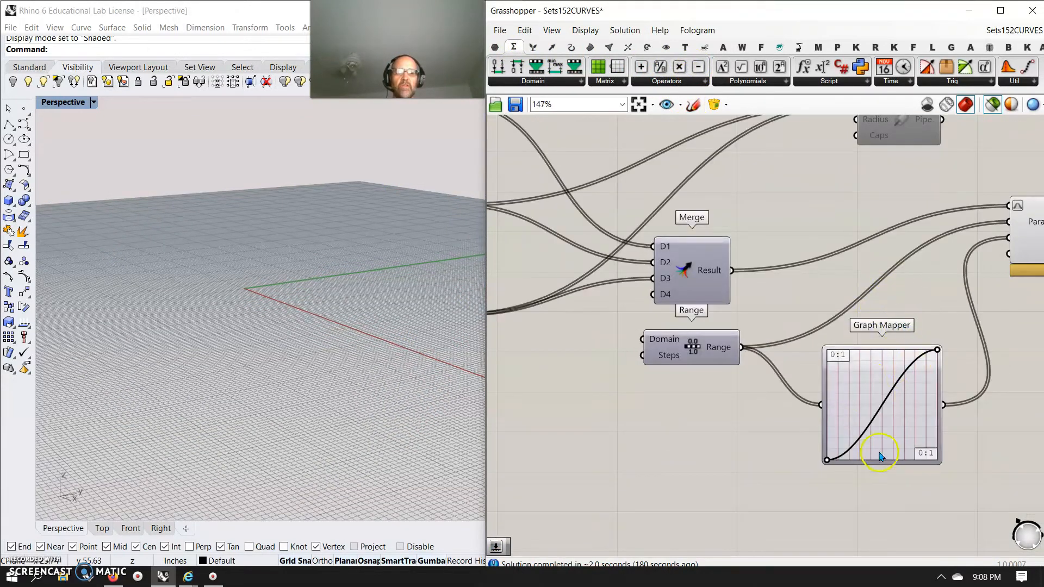
left_click(1010, 256)
scroll(722, 435, "down", 8)
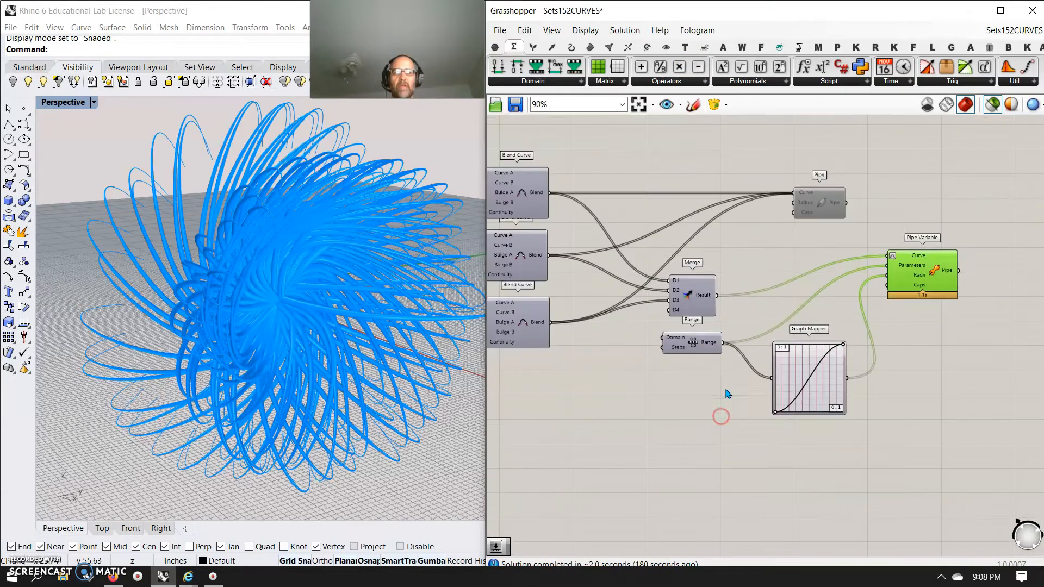
right_click_drag(682, 413, 787, 368)
scroll(788, 361, "down", 6)
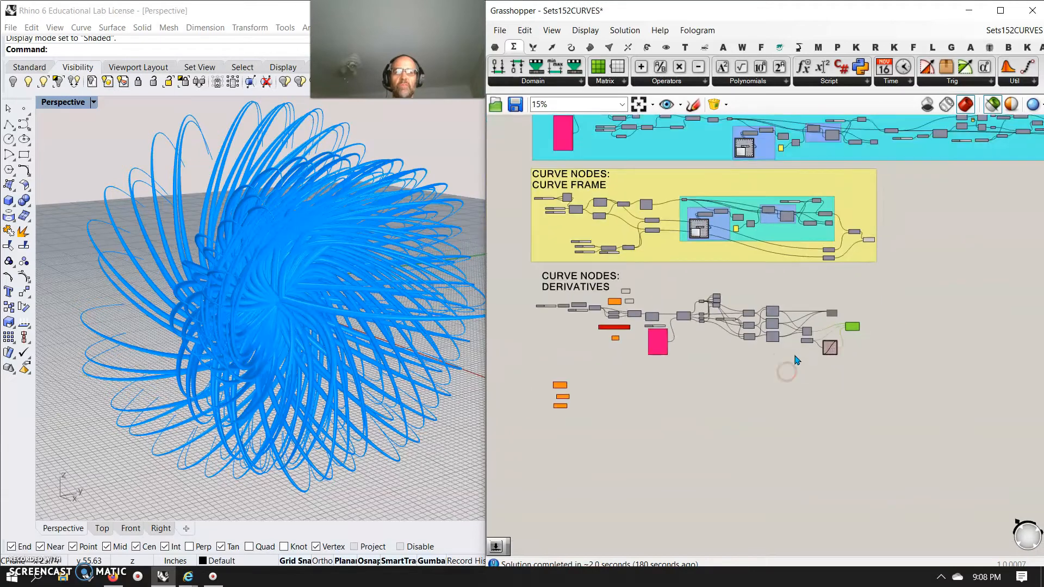
- Restore the four-viewport layout, with the Perspective viewport in Rendered display mode and the Front viewport in Artistic
left_click(71, 101)
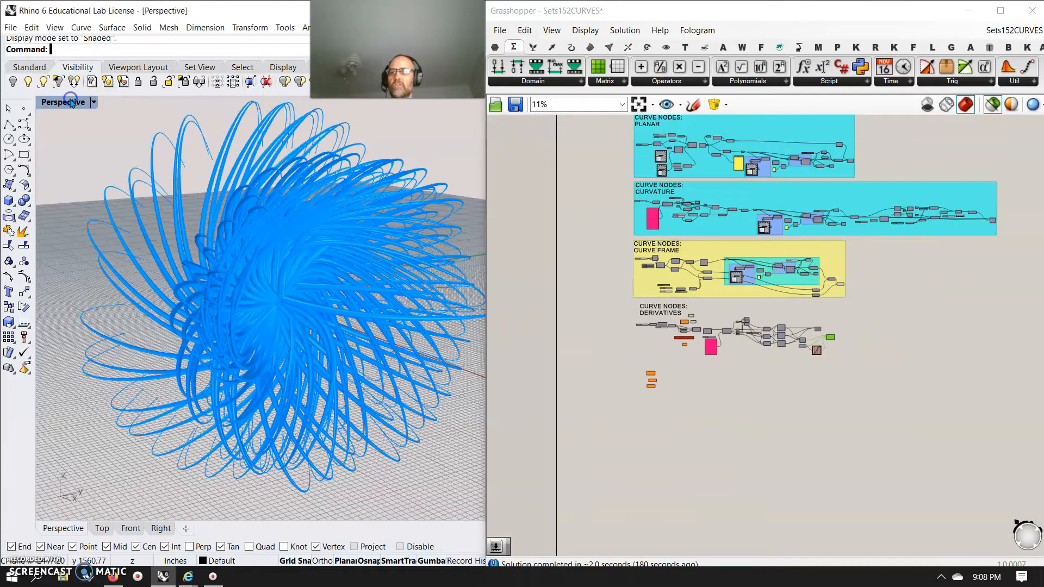
double_click(71, 102)
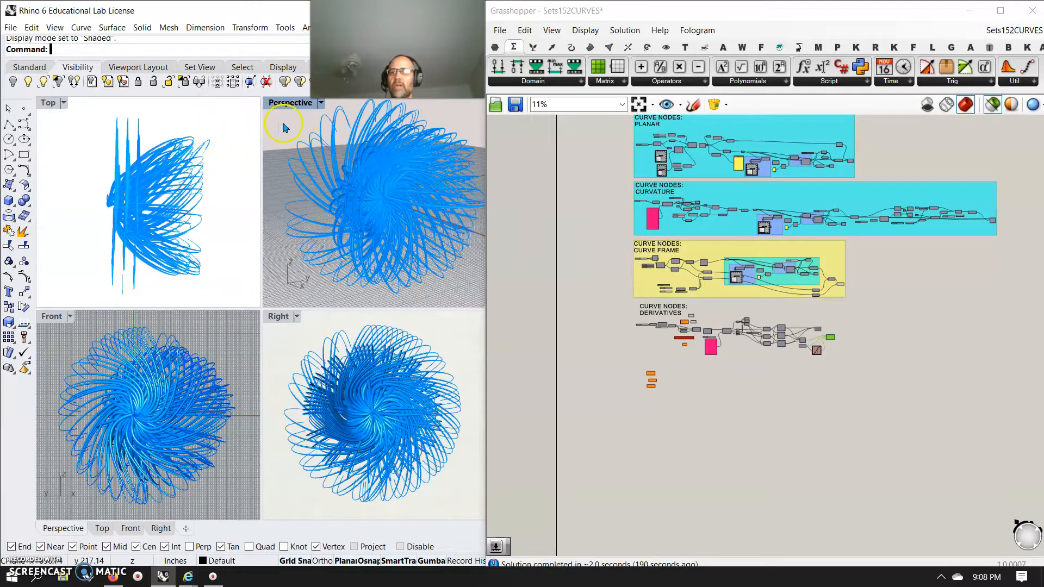
left_click(288, 102)
left_click(298, 162)
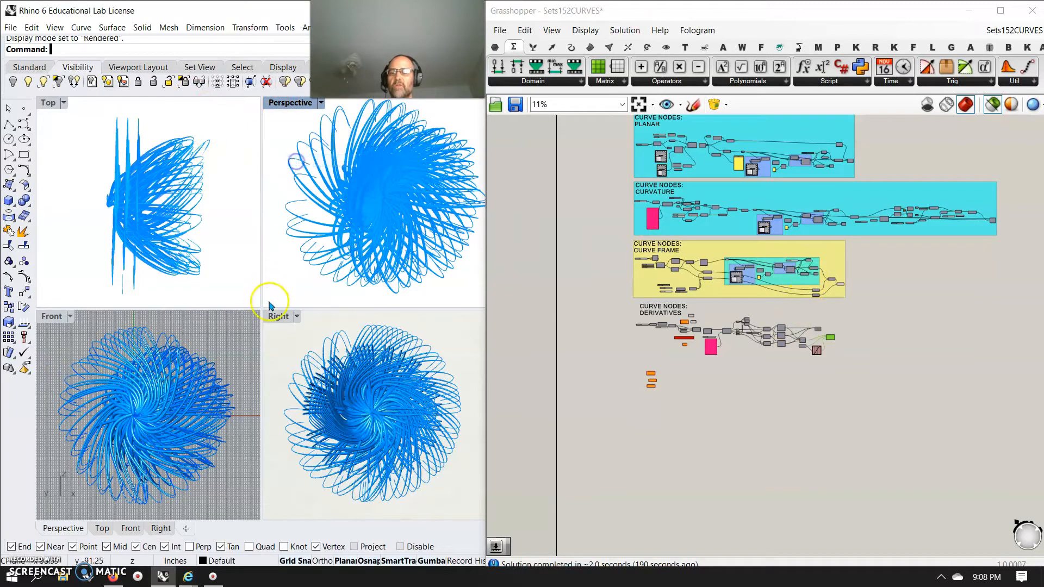
left_click(52, 316)
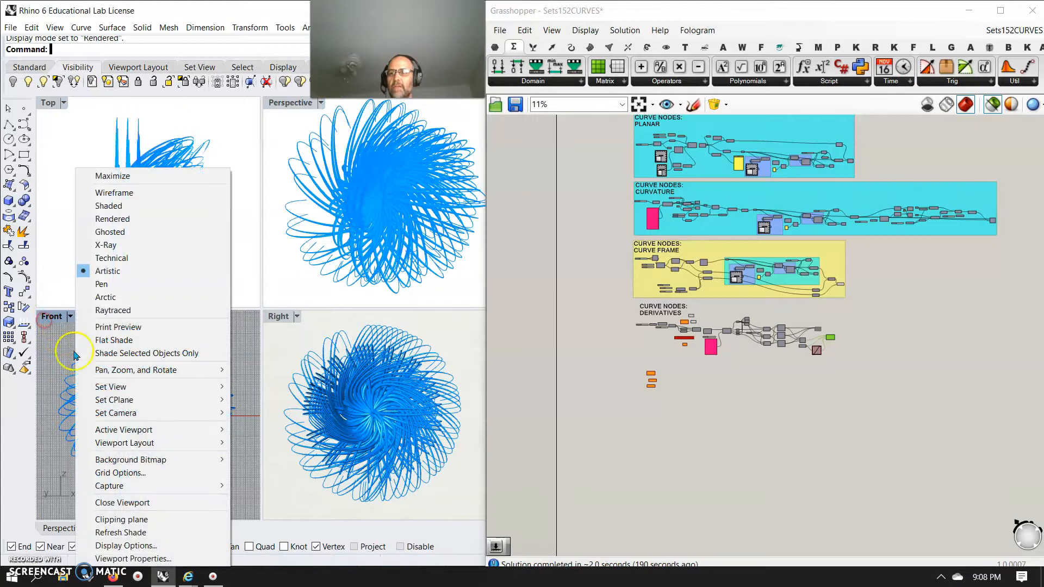
left_click(112, 276)
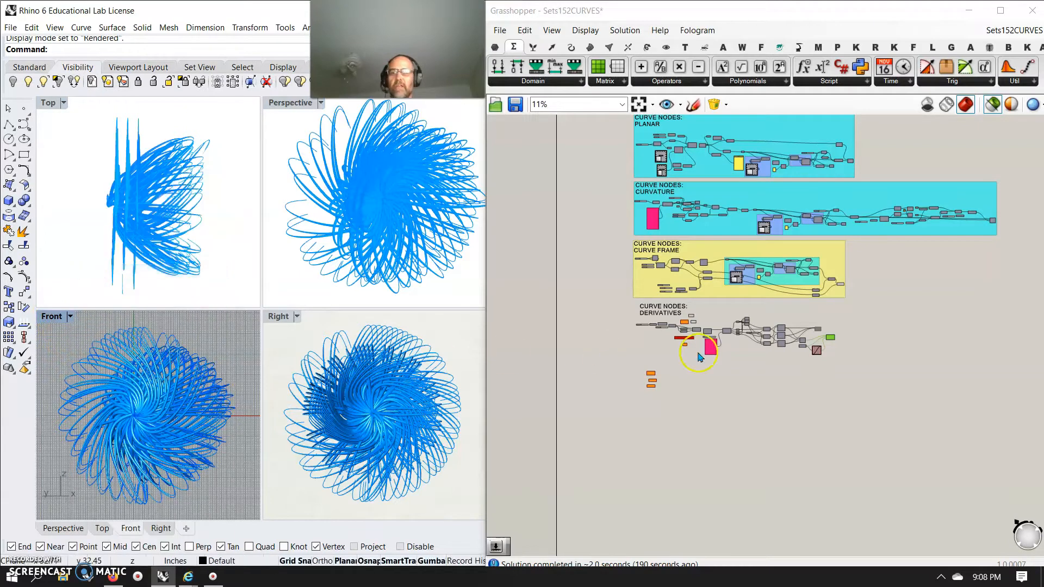
- Group all components of the Derivatives definition together with its title
left_click(878, 396)
left_click_drag(851, 358, 605, 301)
right_click(585, 313)
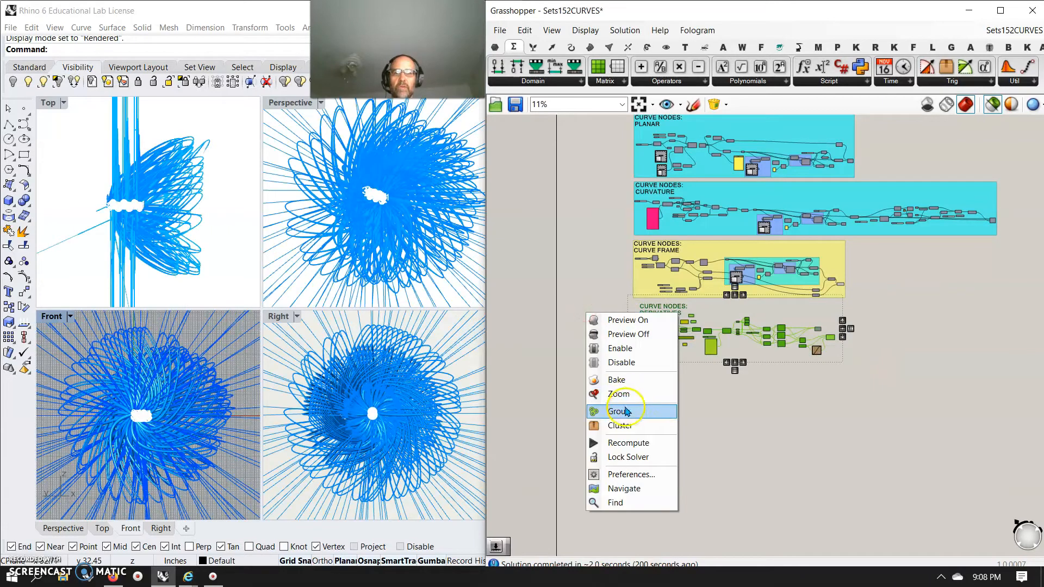
left_click(625, 411)
- Colour the Derivatives group cyan to match the Planar and Curvature groups
right_click(670, 352)
mouse_move(781, 482)
left_click_drag(881, 448, 955, 453)
left_click(1002, 335)
left_click(941, 333)
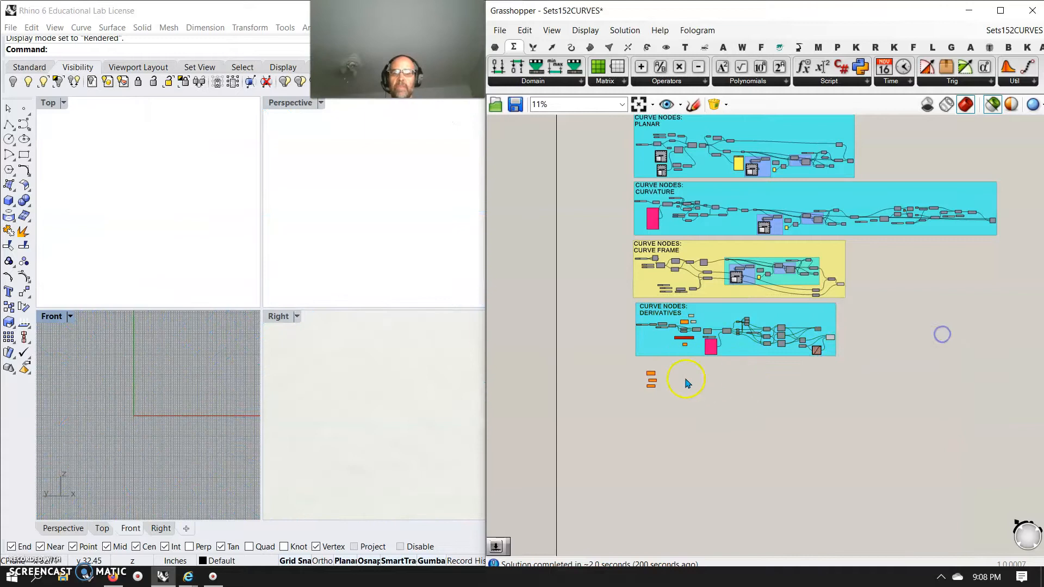
- Examine the unconnected Evaluate Curve, Perp Frame and Torsion components below the Derivatives group
scroll(655, 359, "up", 7)
scroll(652, 405, "up", 5)
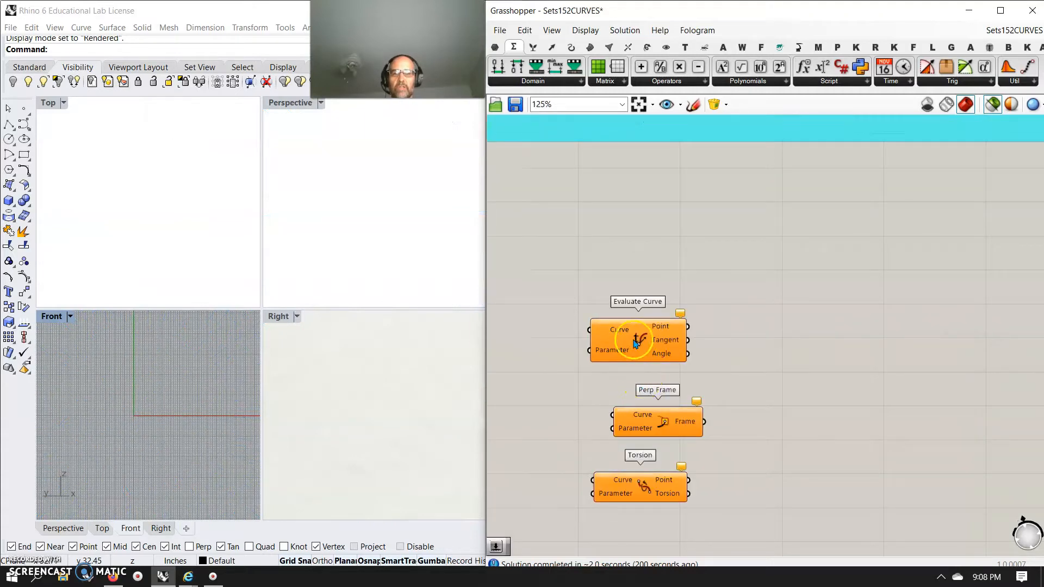
scroll(655, 502, "down", 10)
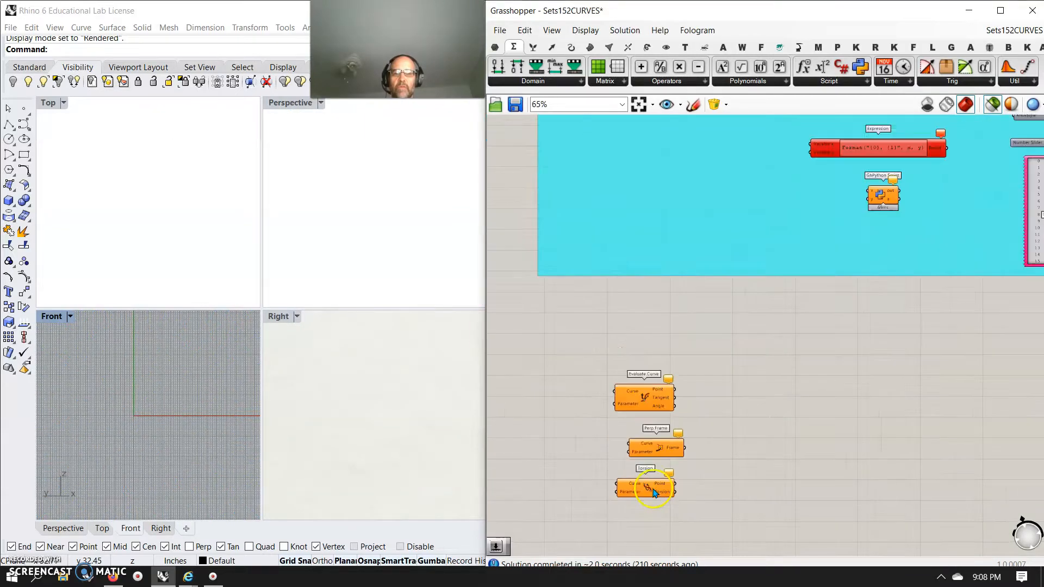
- Select the Derivatives group in Grasshopper and show all hidden objects in the Rhino model
left_click_drag(897, 455, 844, 373)
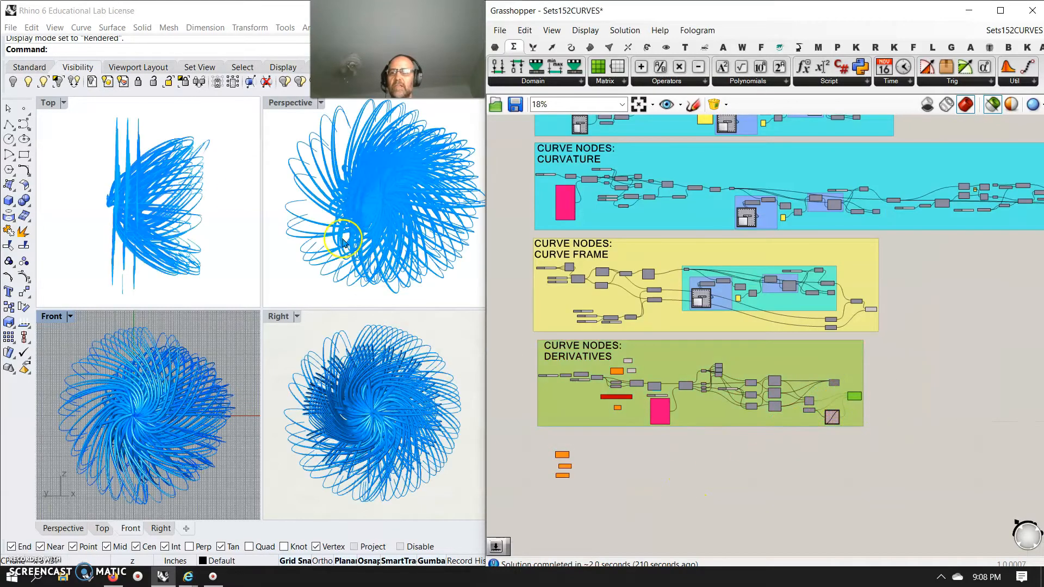
left_click(32, 84)
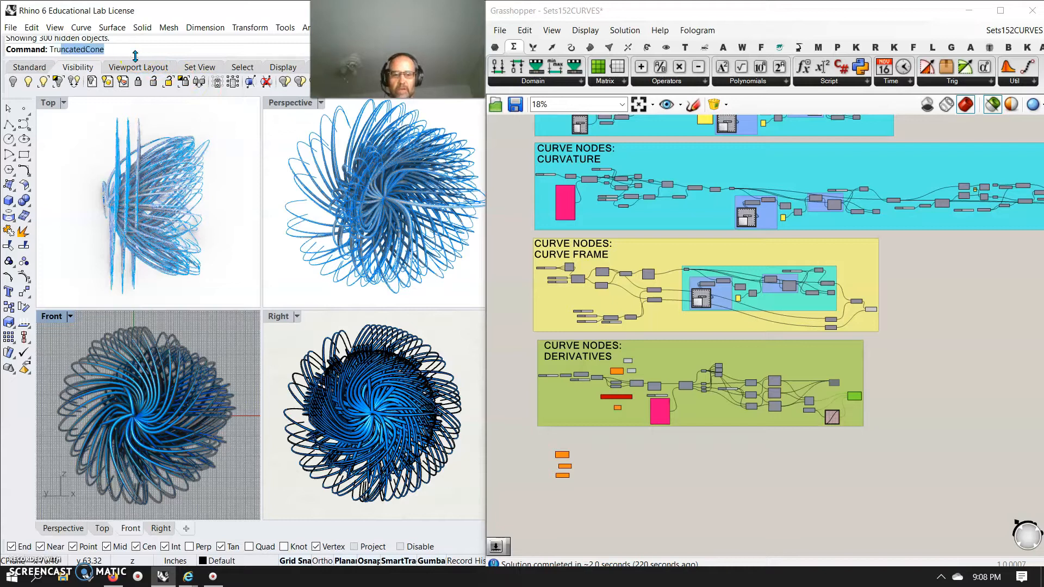
key("BackSpace")
key("BackSpace")
key("BackSpace")
type("u")
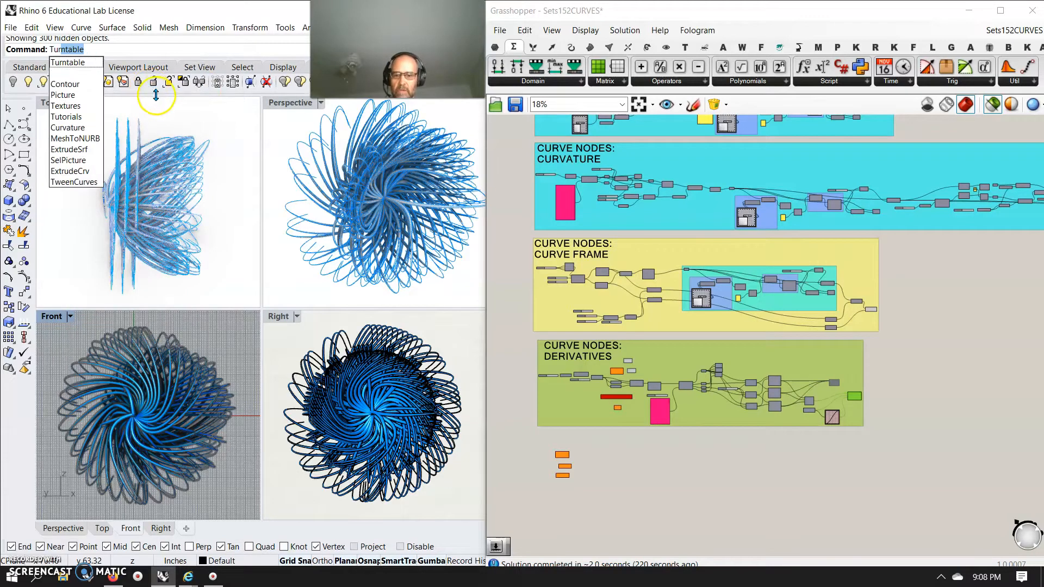
type("rn")
key("Return")
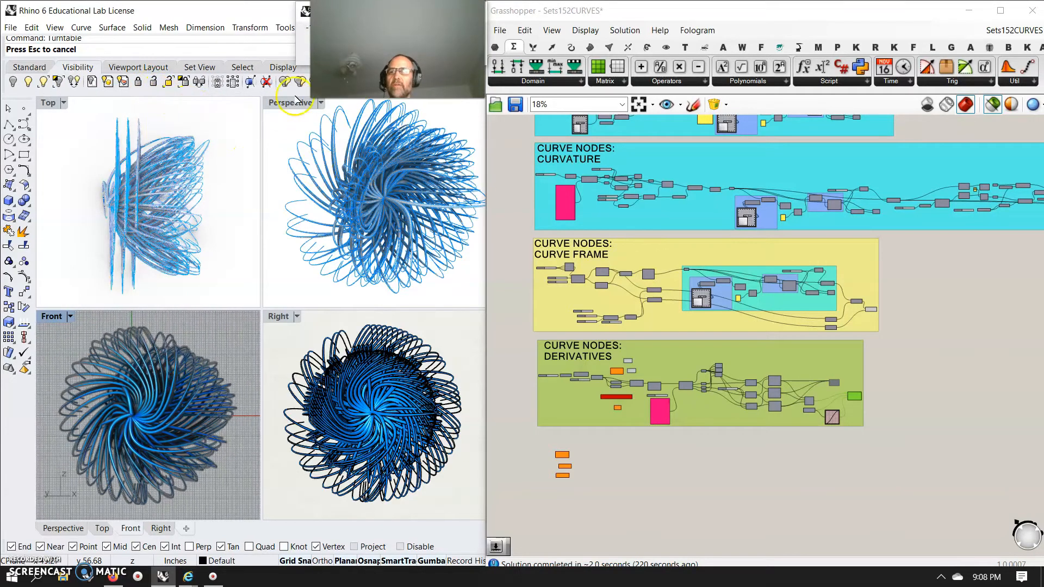
key("Escape")
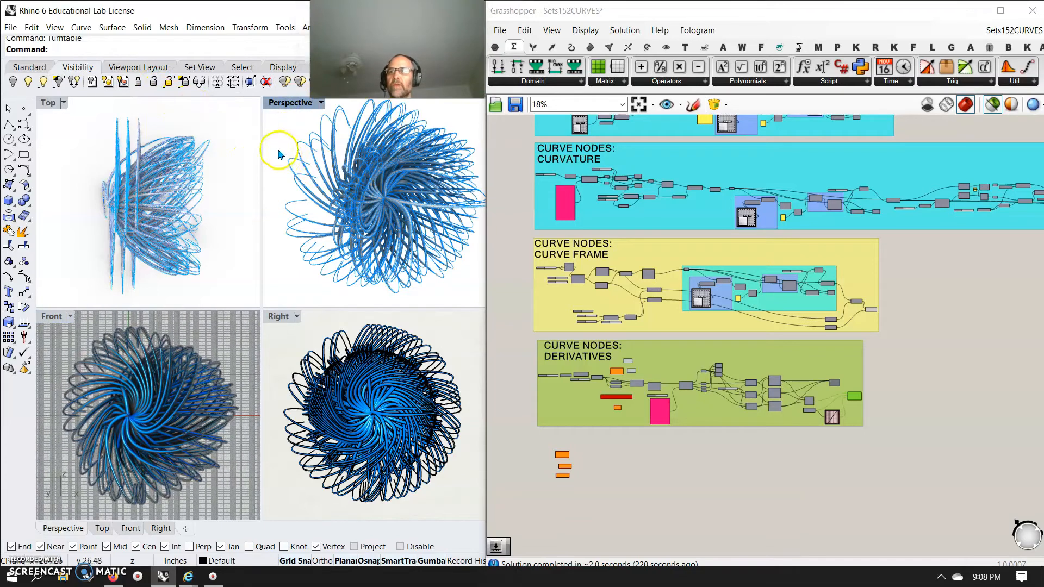
- Run Turntable on the Perspective viewport with all the pipes selected to watch the form rotate
left_click(280, 150)
left_click(364, 207)
left_click_drag(409, 222, 376, 193)
key("ctrl+z")
left_click(282, 203)
left_click(123, 82)
left_click(244, 85)
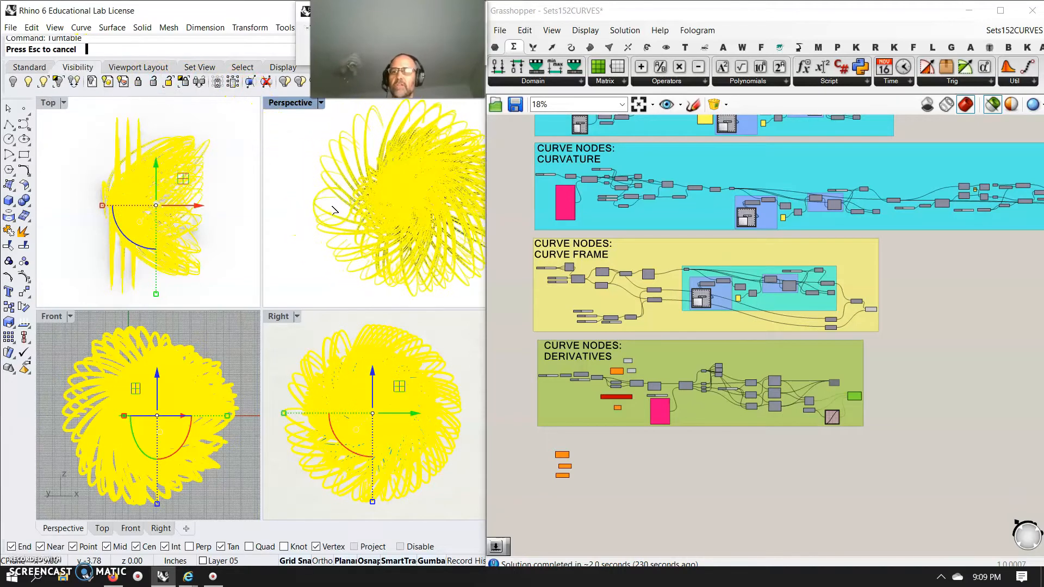
scroll(335, 210, "down", 5)
right_click(308, 178)
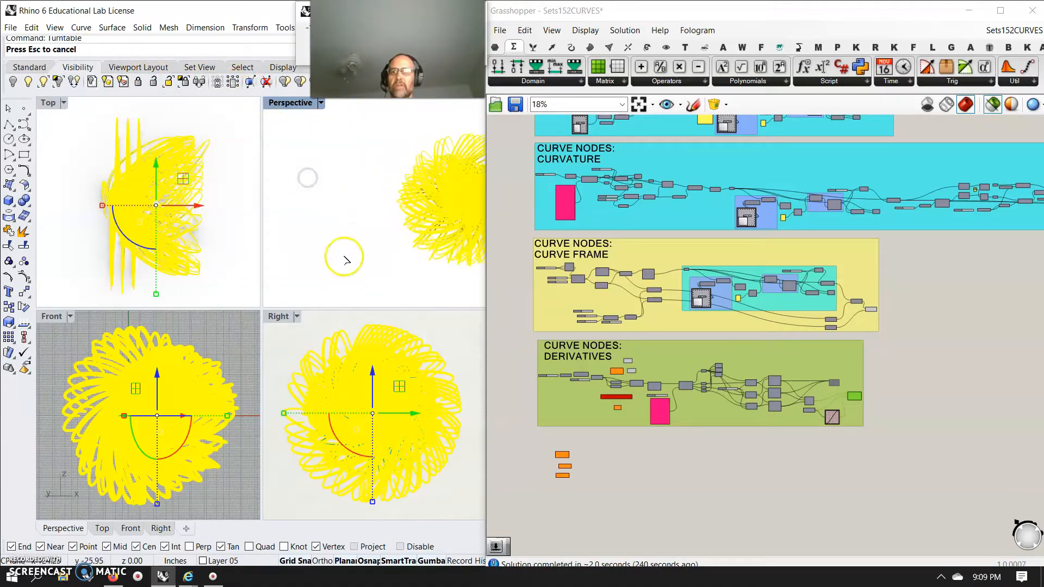
- Deselect the Derivatives group, stop the turntable rotation and clear the pipe selection
left_click(198, 269)
left_click(839, 448)
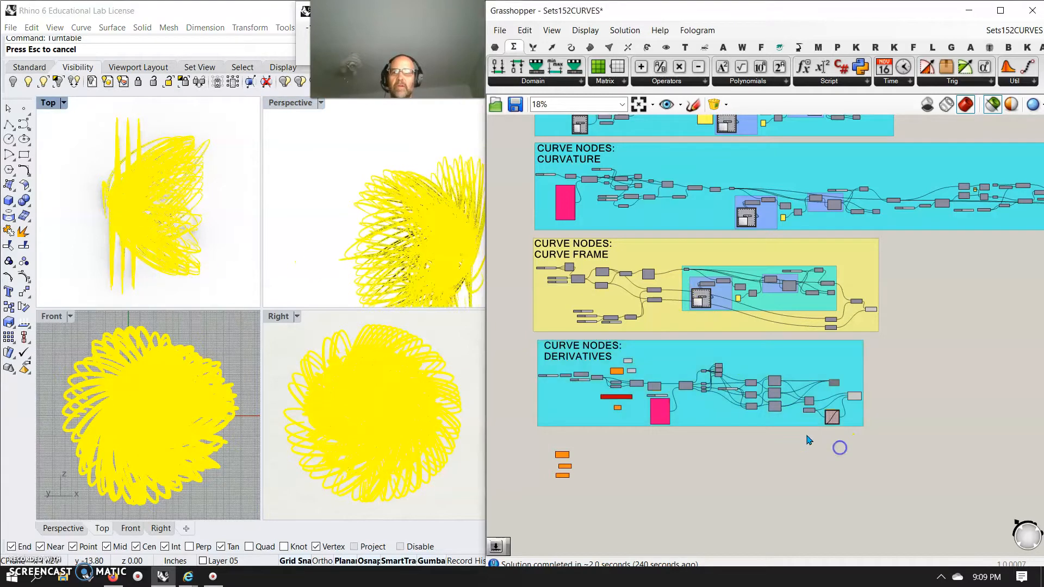
left_click_drag(418, 49, 249, 49)
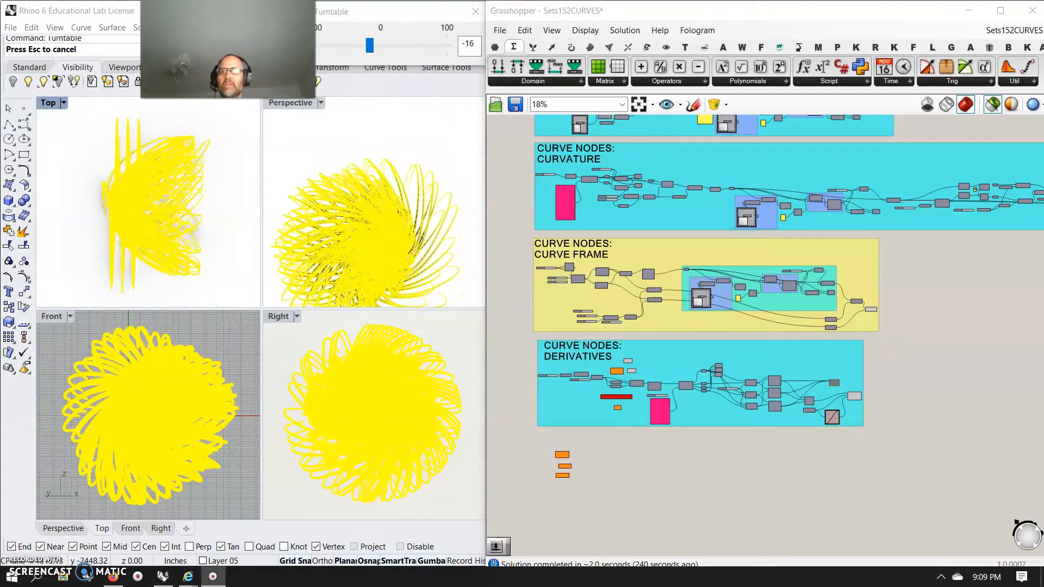
left_click(475, 11)
left_click(382, 148)
left_click(359, 264)
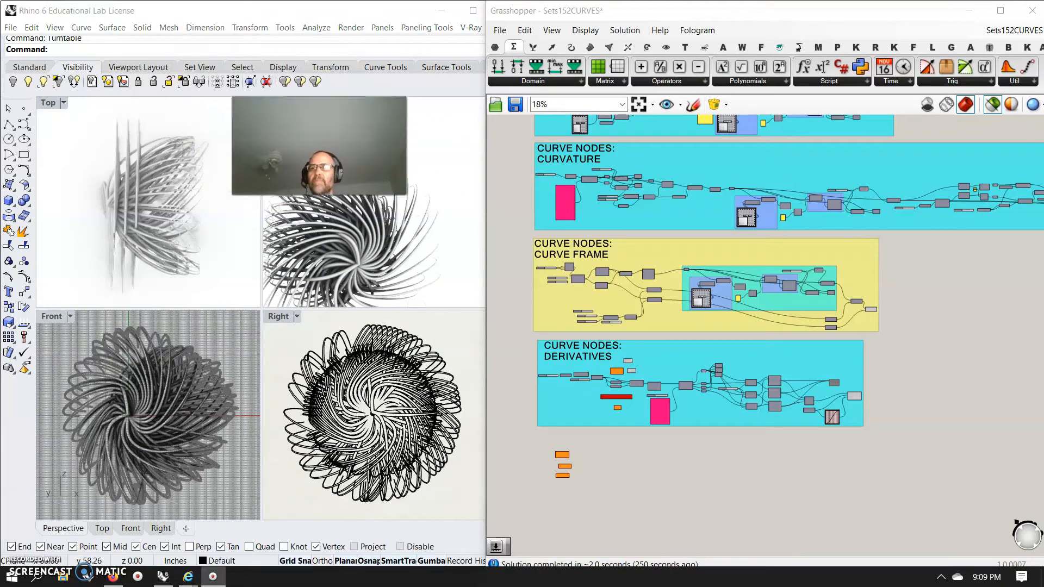
- Maximize the Perspective viewport and set its display mode to Artistic
left_click(45, 67)
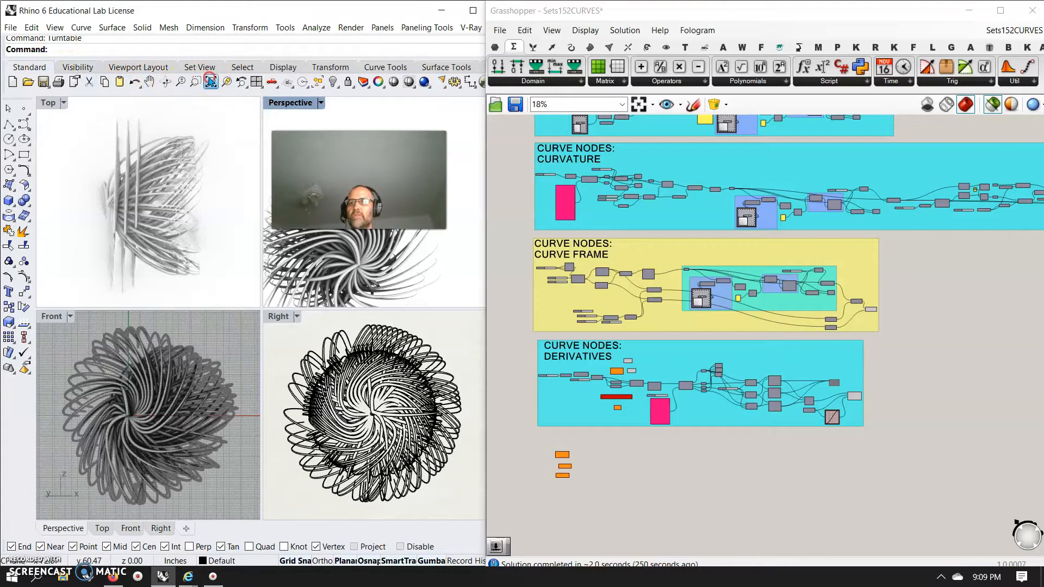
left_click(210, 81)
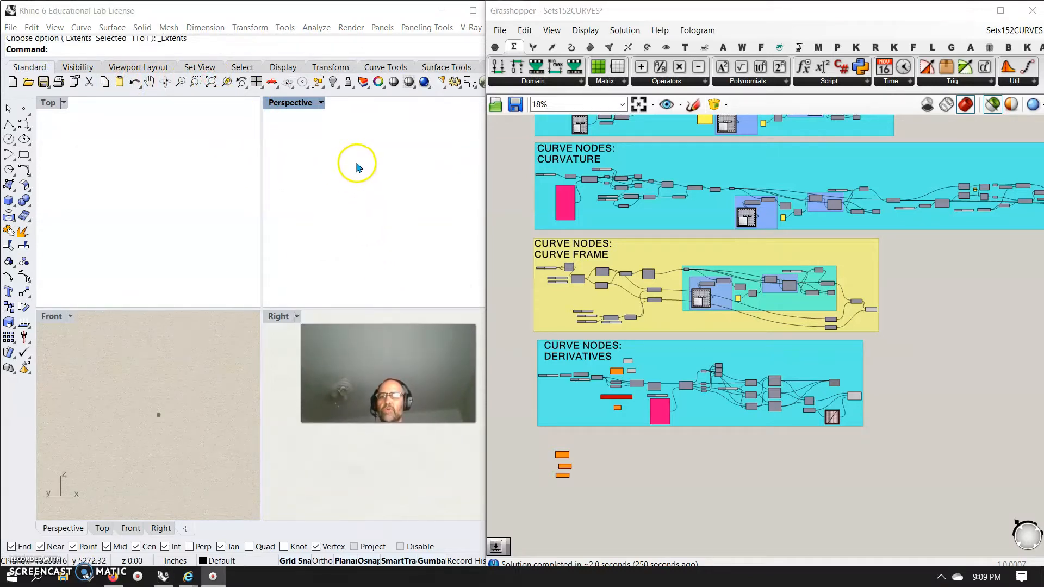
double_click(289, 101)
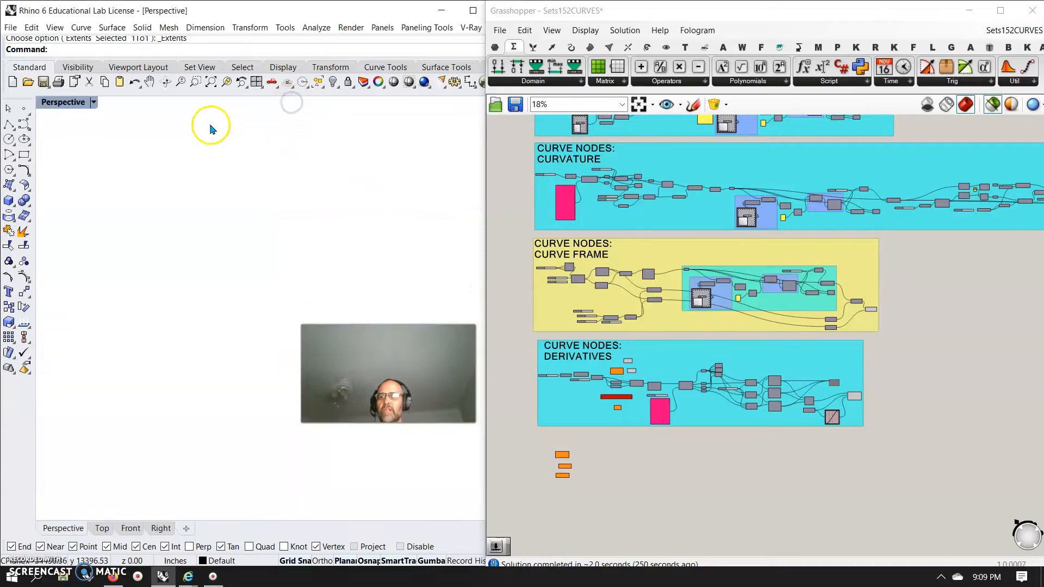
left_click(212, 82)
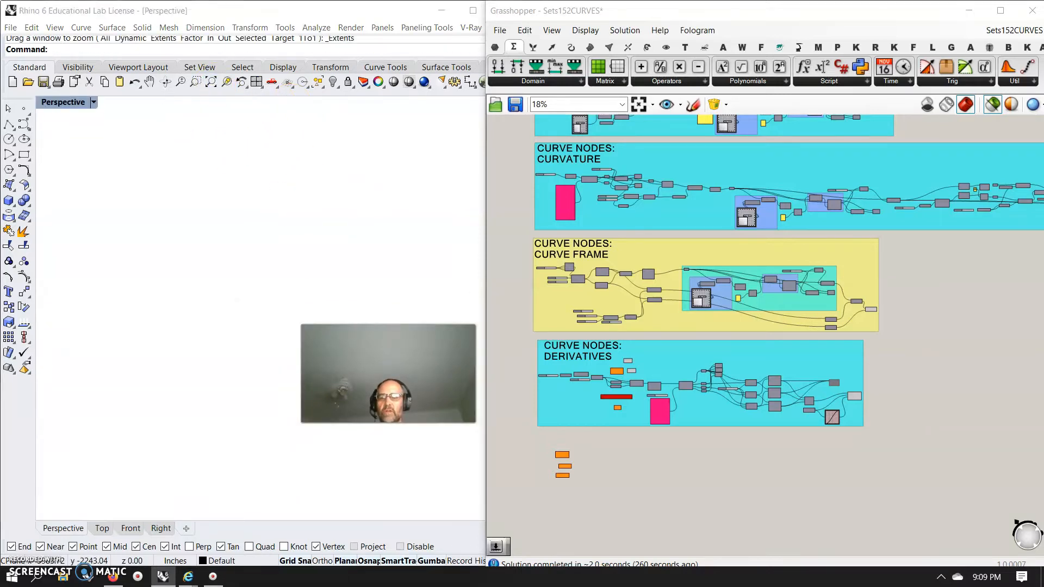
left_click(89, 103)
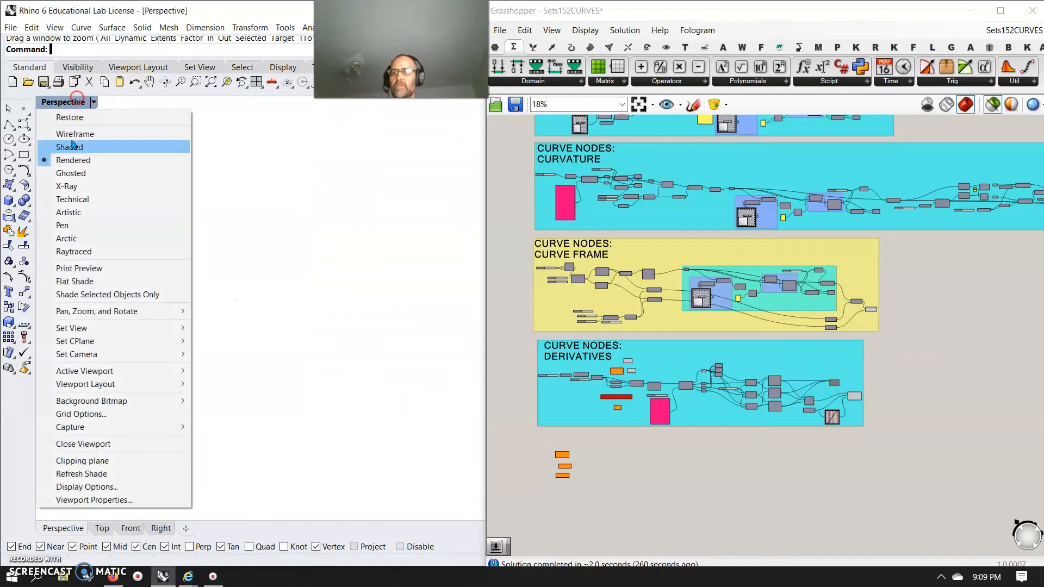
left_click(77, 213)
left_click(210, 82)
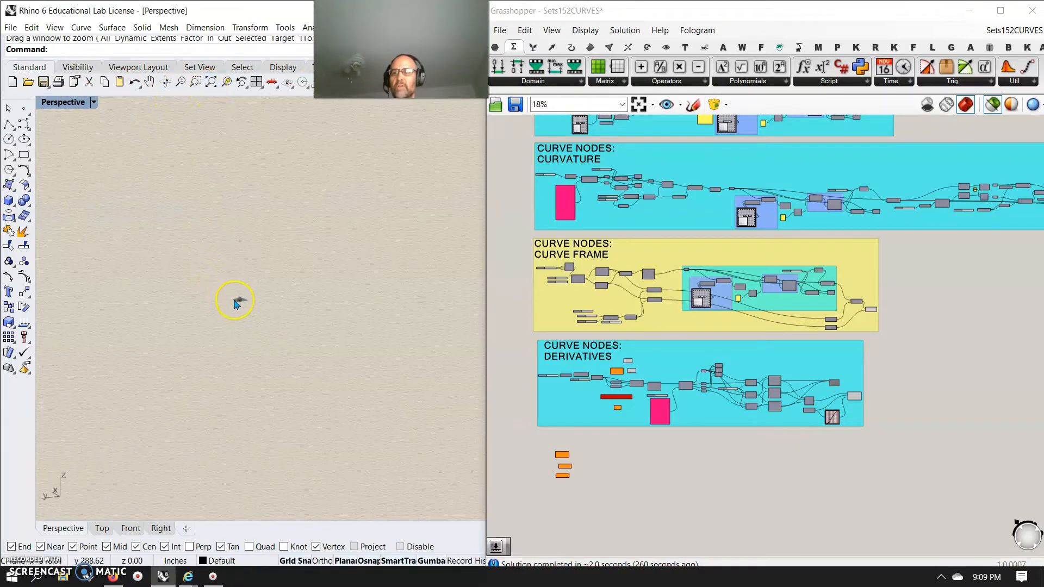
- Examine the swirling pipe form in the Perspective viewport up close at its centre and from several sides
scroll(237, 301, "up", 8)
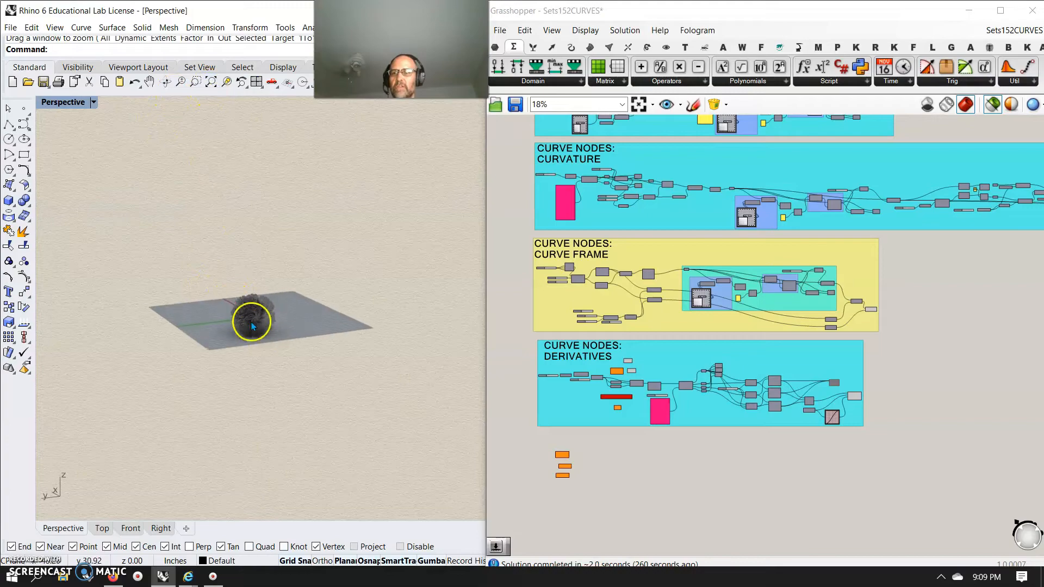
scroll(242, 321, "up", 10)
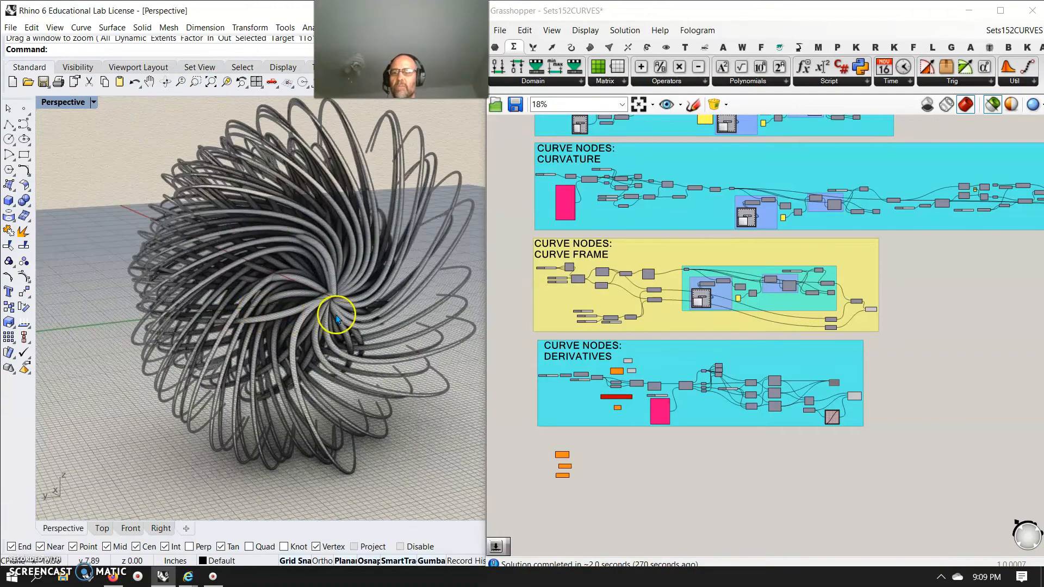
right_click_drag(369, 270, 406, 263)
scroll(220, 353, "up", 10)
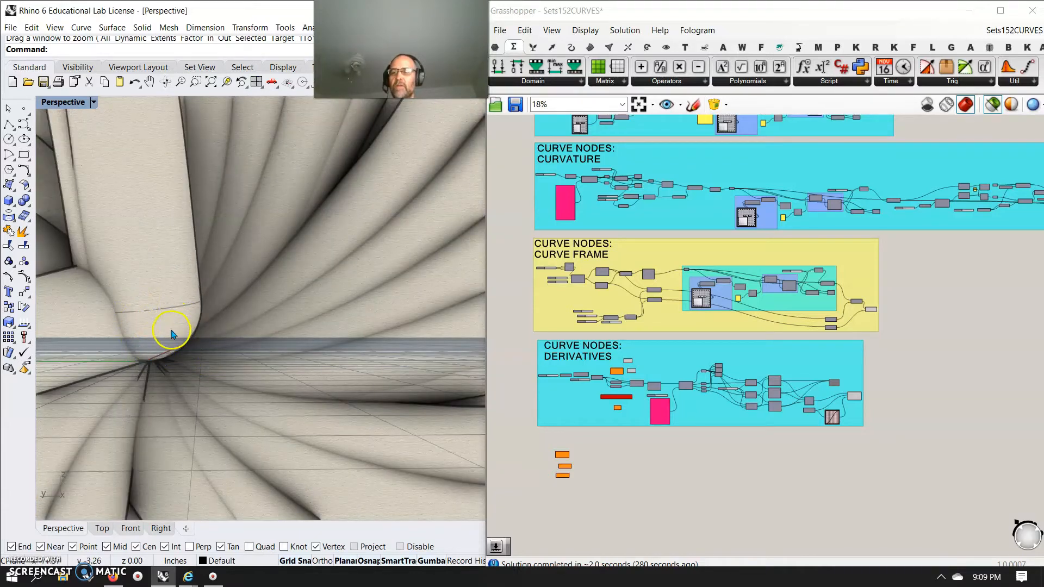
scroll(158, 338, "down", 12)
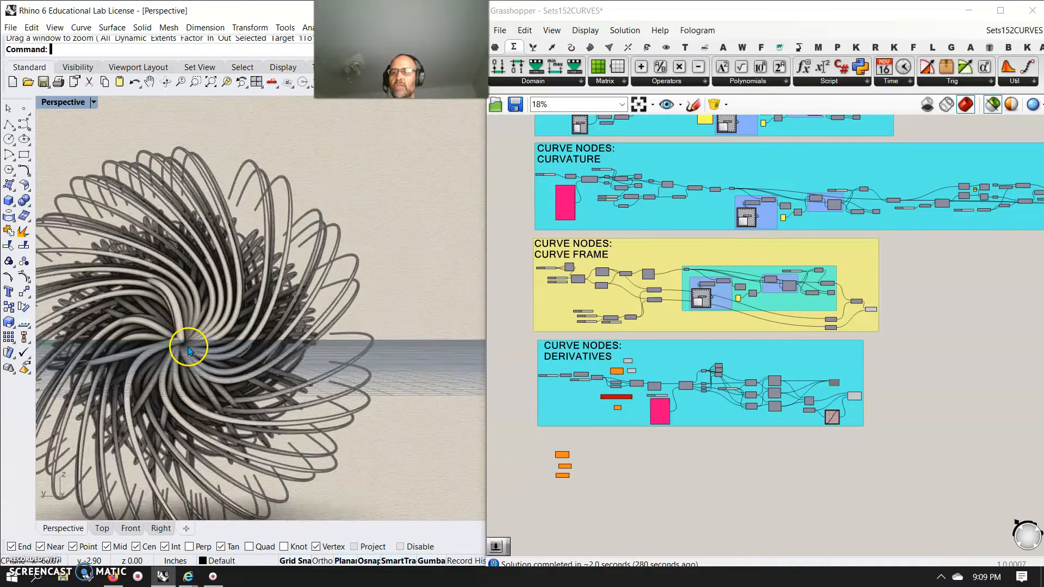
right_click_drag(174, 359, 417, 347)
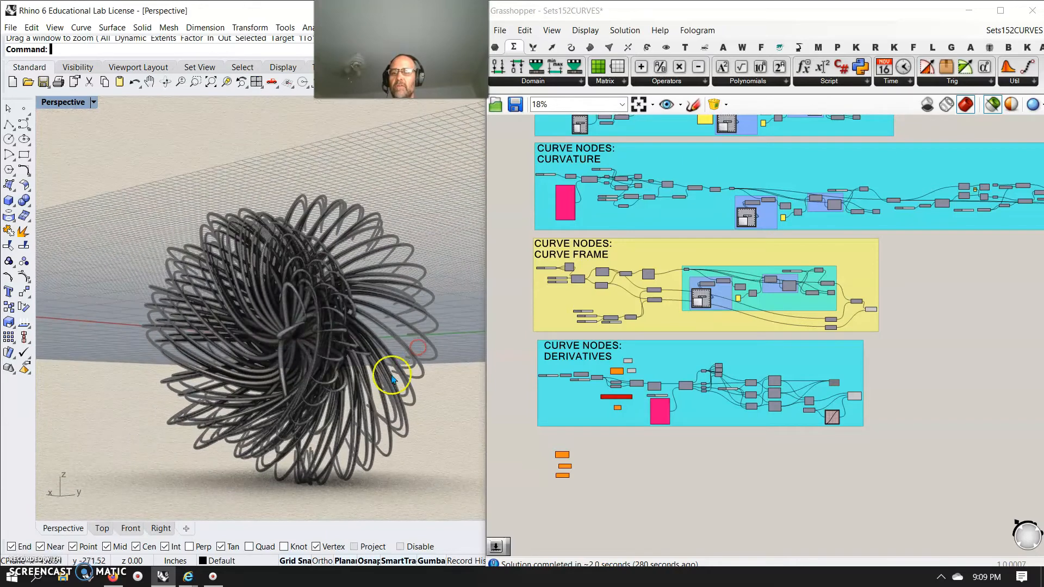
scroll(391, 376, "up", 3)
right_click_drag(357, 402, 366, 421)
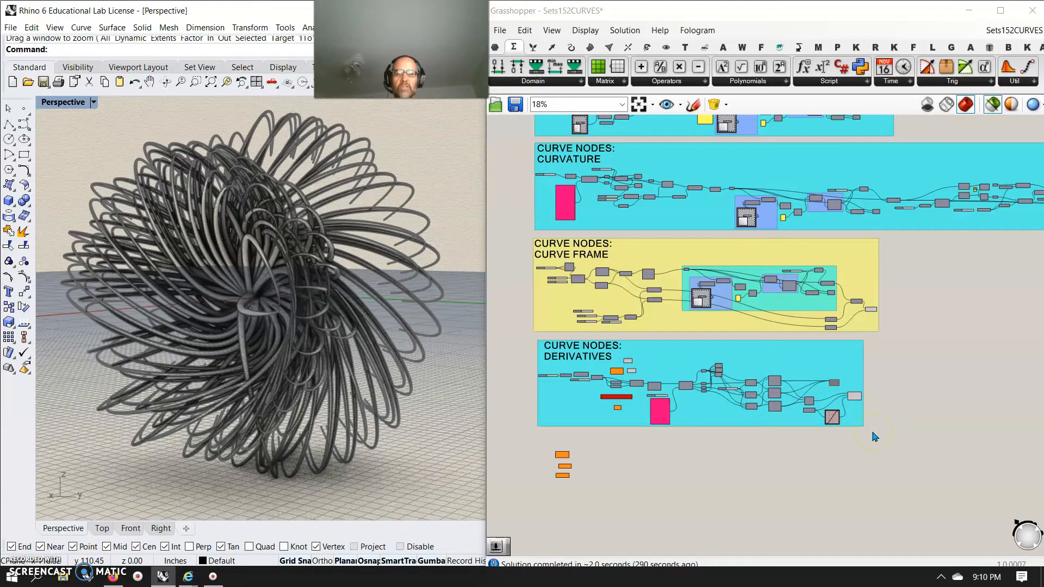
- Highlight the whole Derivatives group to preview its geometry over the baked pipes, and clear the selection
left_click_drag(874, 436, 516, 334)
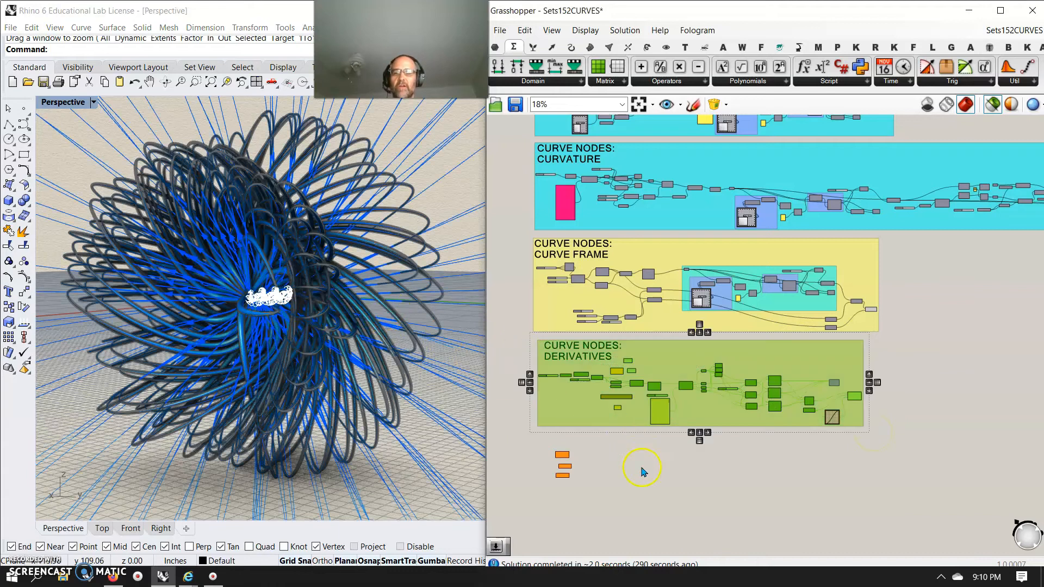
left_click(270, 297)
left_click(610, 499)
left_click(454, 426)
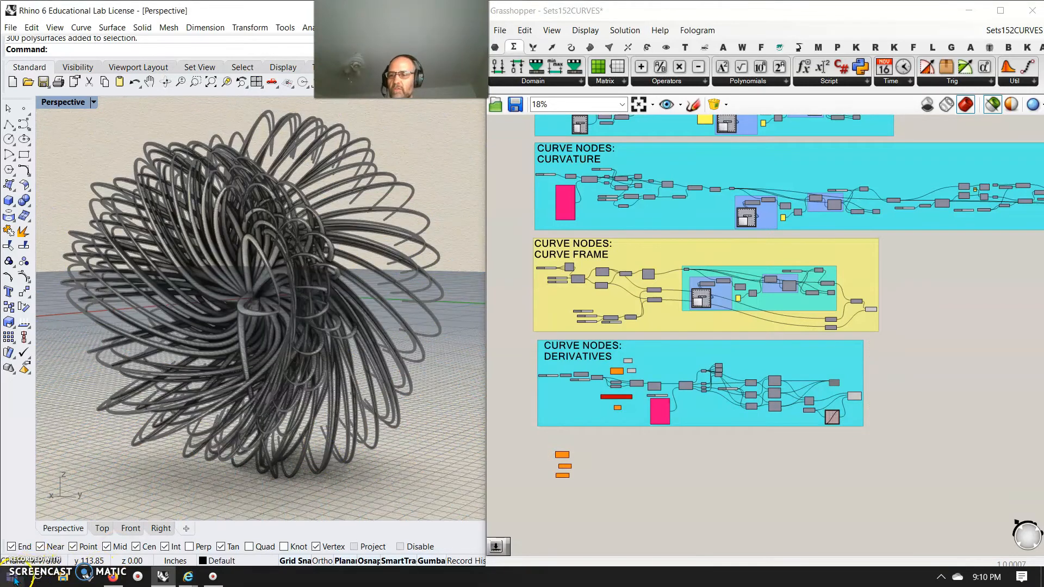
- Arrange the loose components below the Derivatives group with Perp Frame beside Evaluate Curve and Torsion beneath Evaluate Curve
scroll(604, 441, "up", 6)
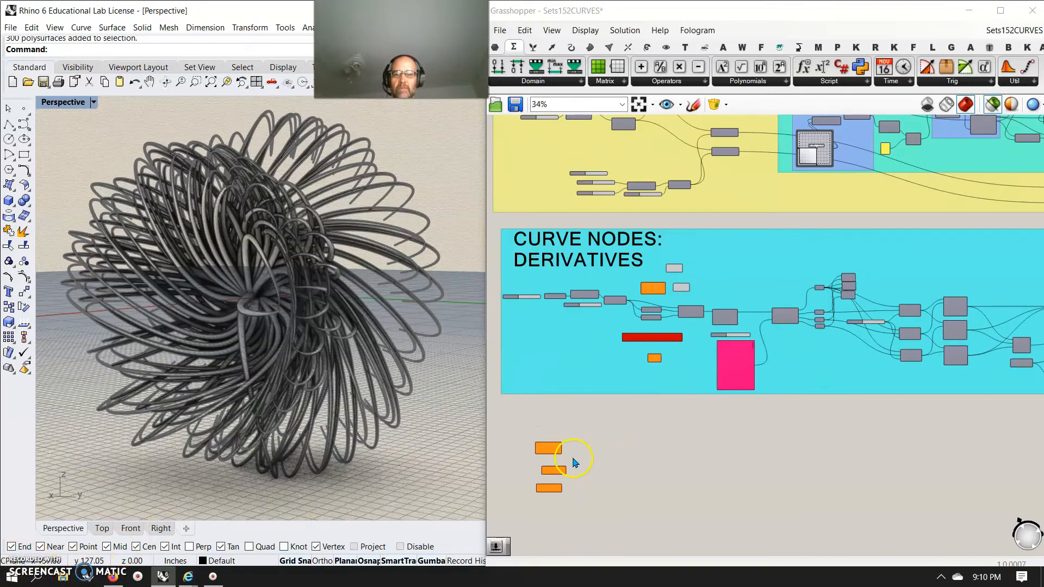
left_click_drag(544, 432, 548, 398)
left_click_drag(548, 492, 632, 396)
left_click_drag(562, 526, 571, 450)
scroll(549, 451, "up", 2)
right_click_drag(584, 505, 712, 436)
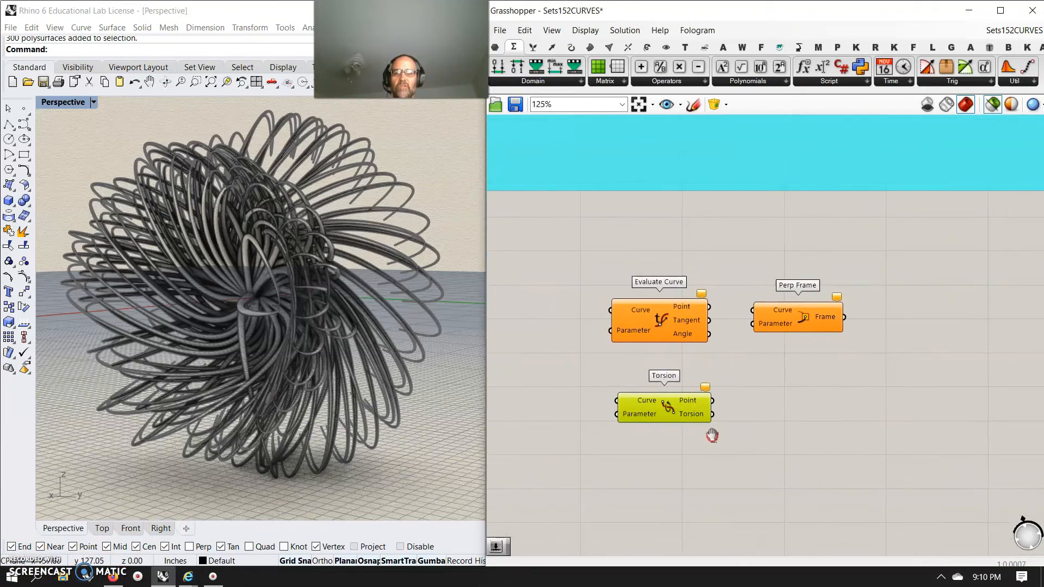
- Save the Grasshopper document
scroll(654, 408, "down", 8)
right_click_drag(880, 406, 761, 414)
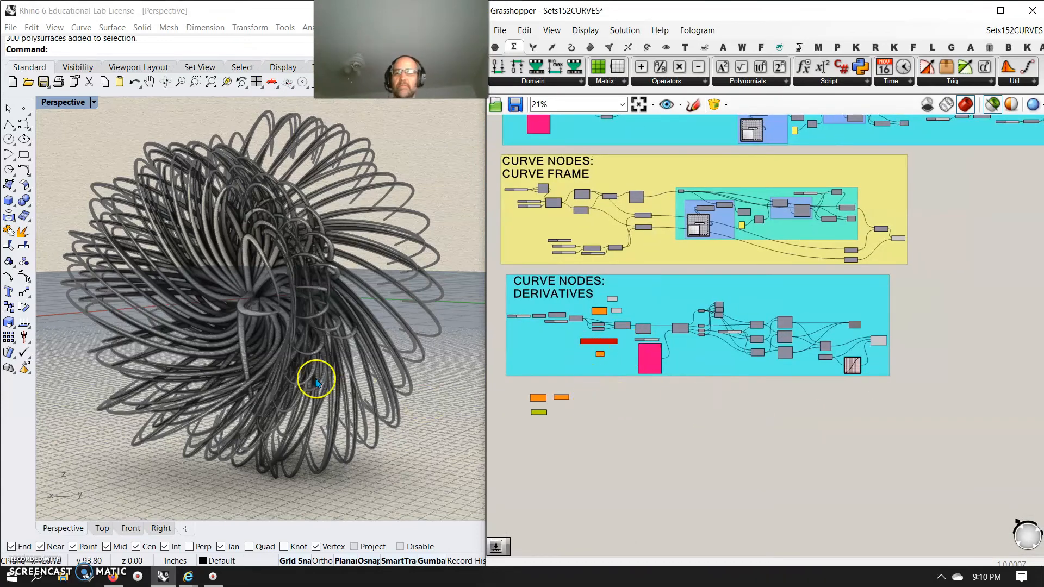
left_click(498, 30)
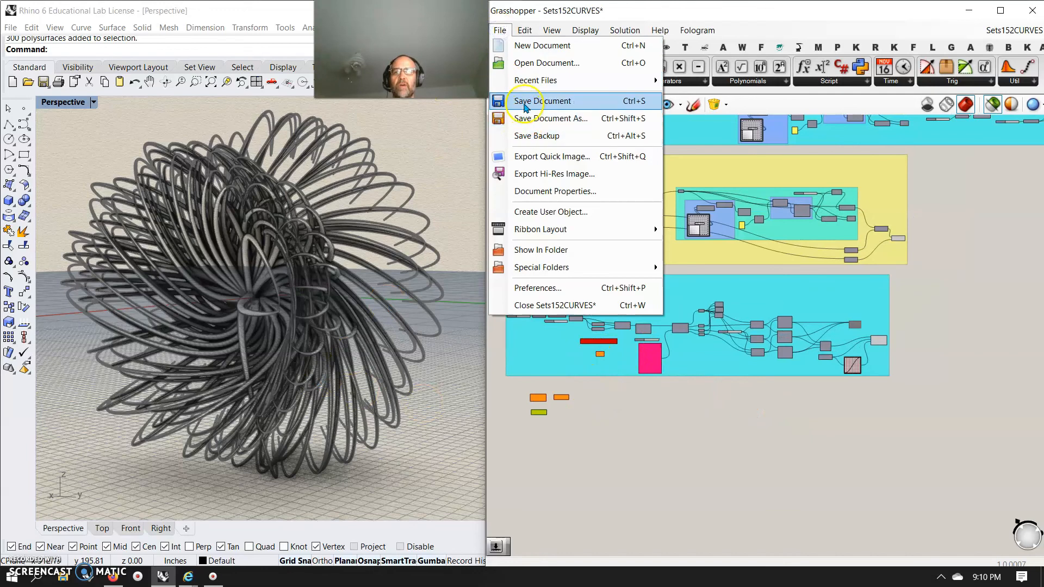